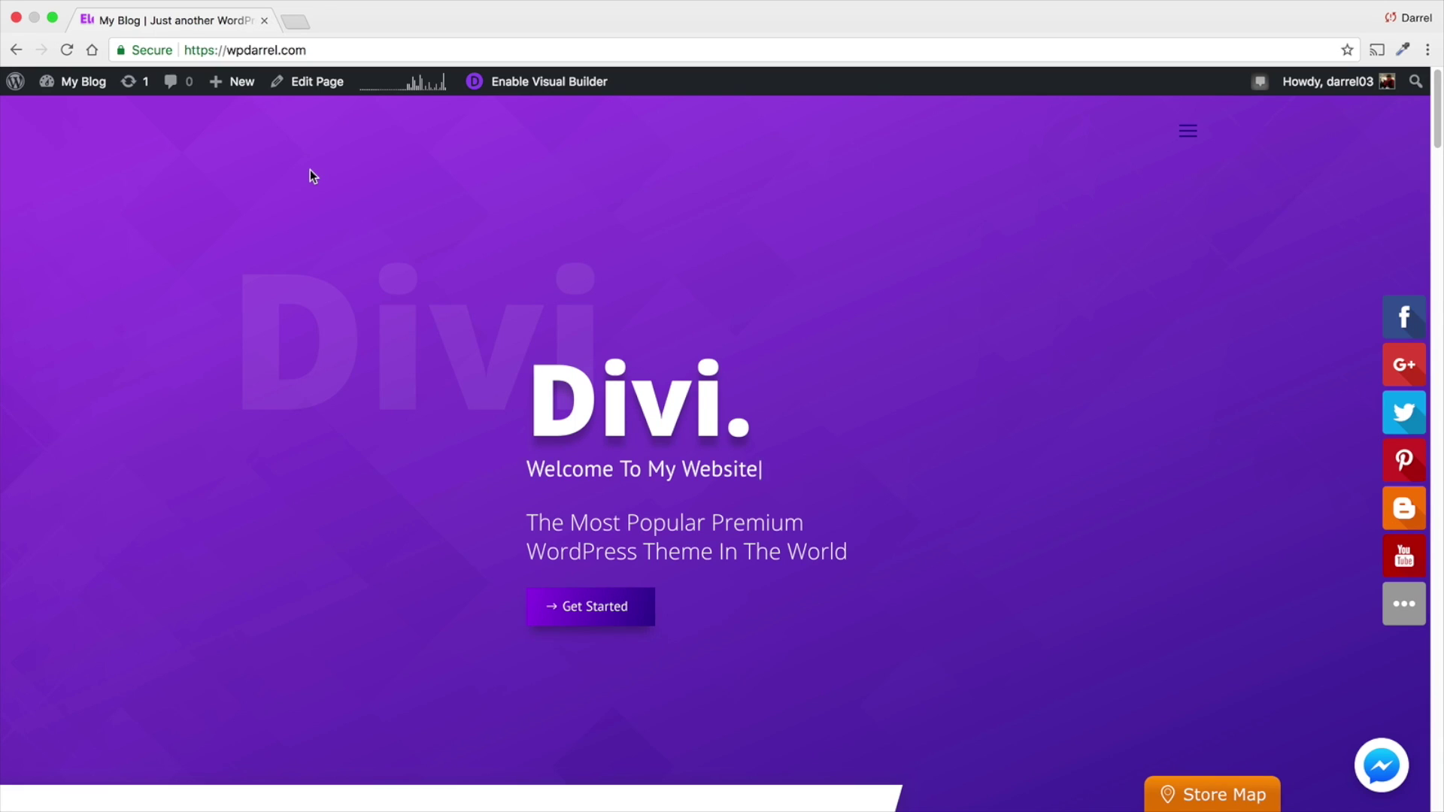
Append /wp-admin to the site address to load the My Blog admin Dashboard.
left_click(336, 51)
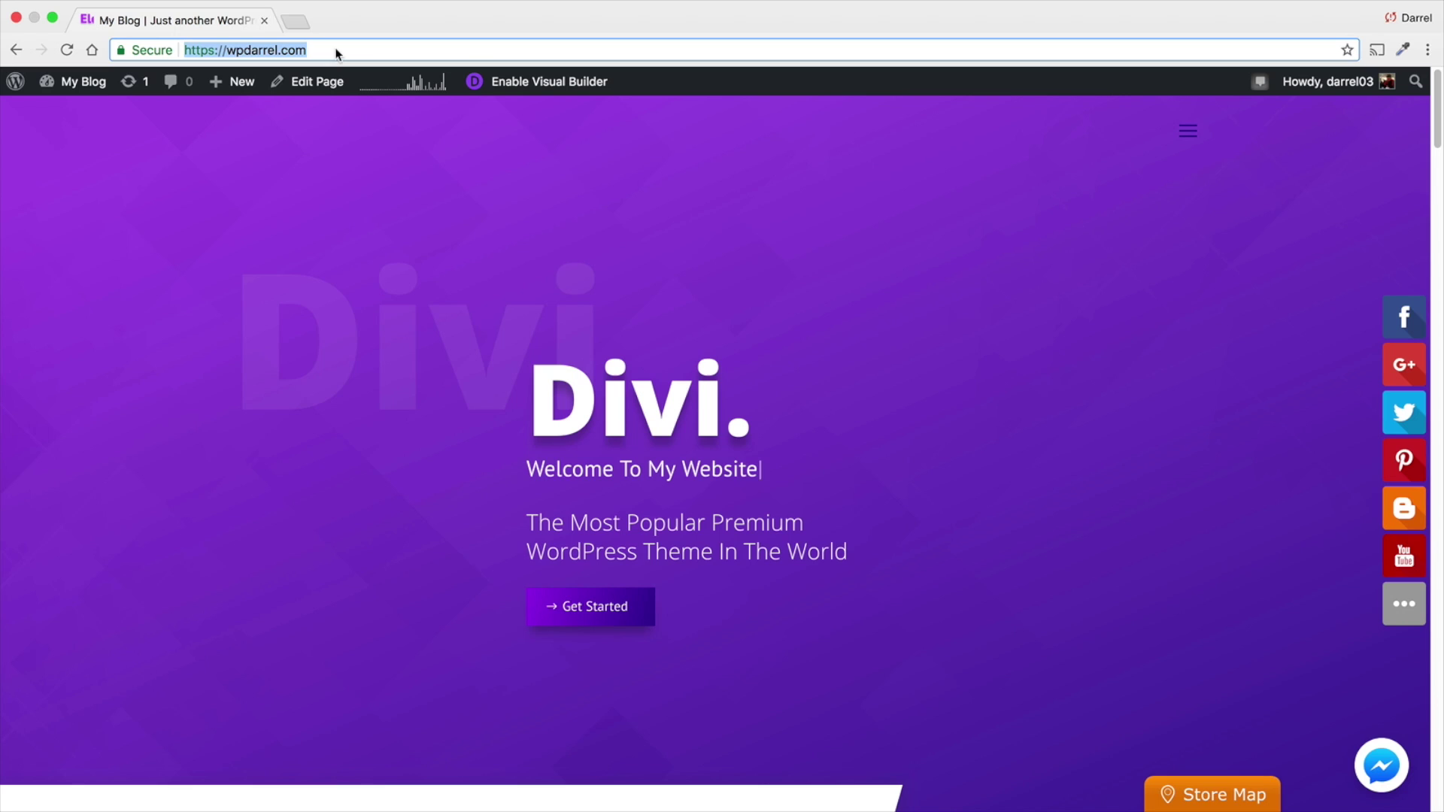
key("Right")
type("/wp-ad")
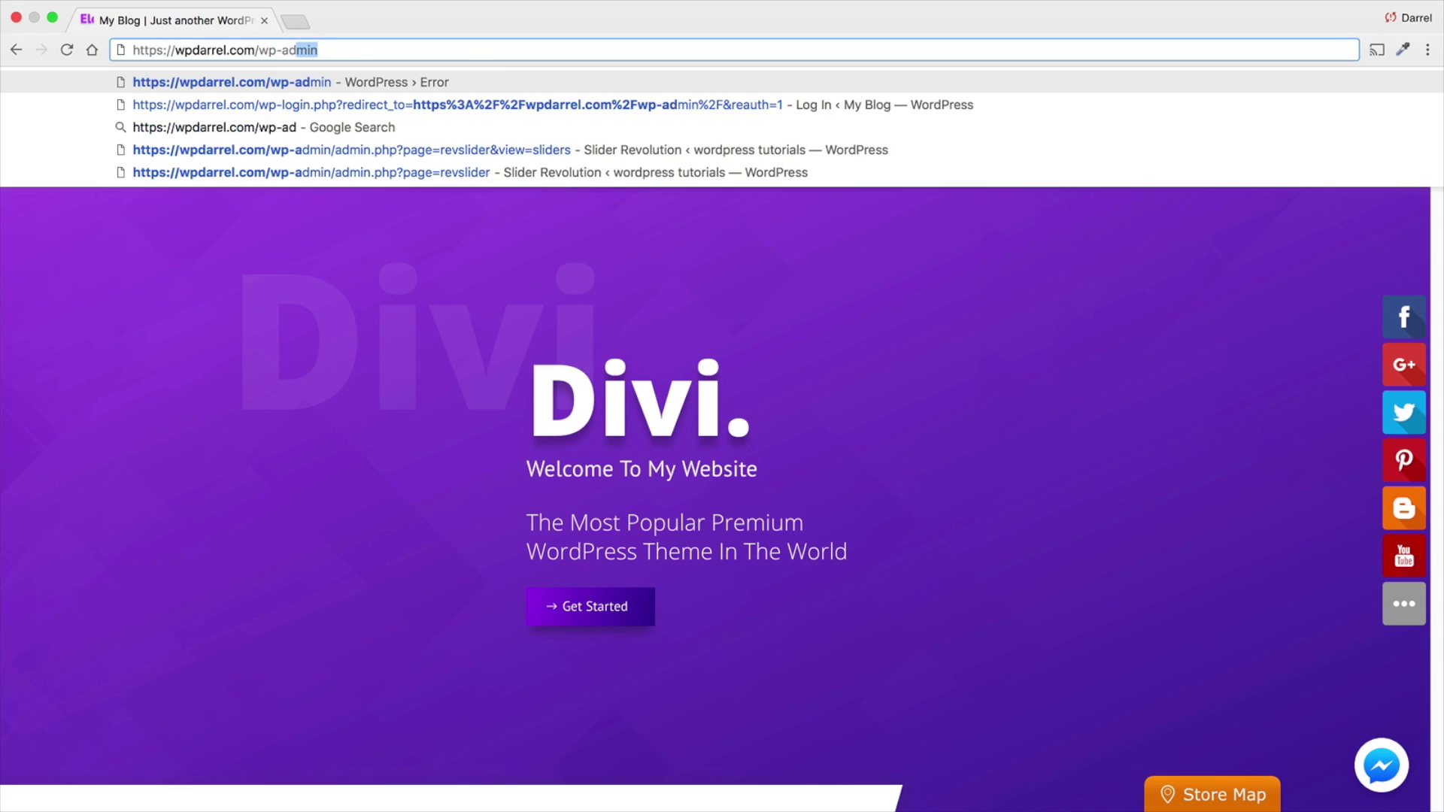
type("min")
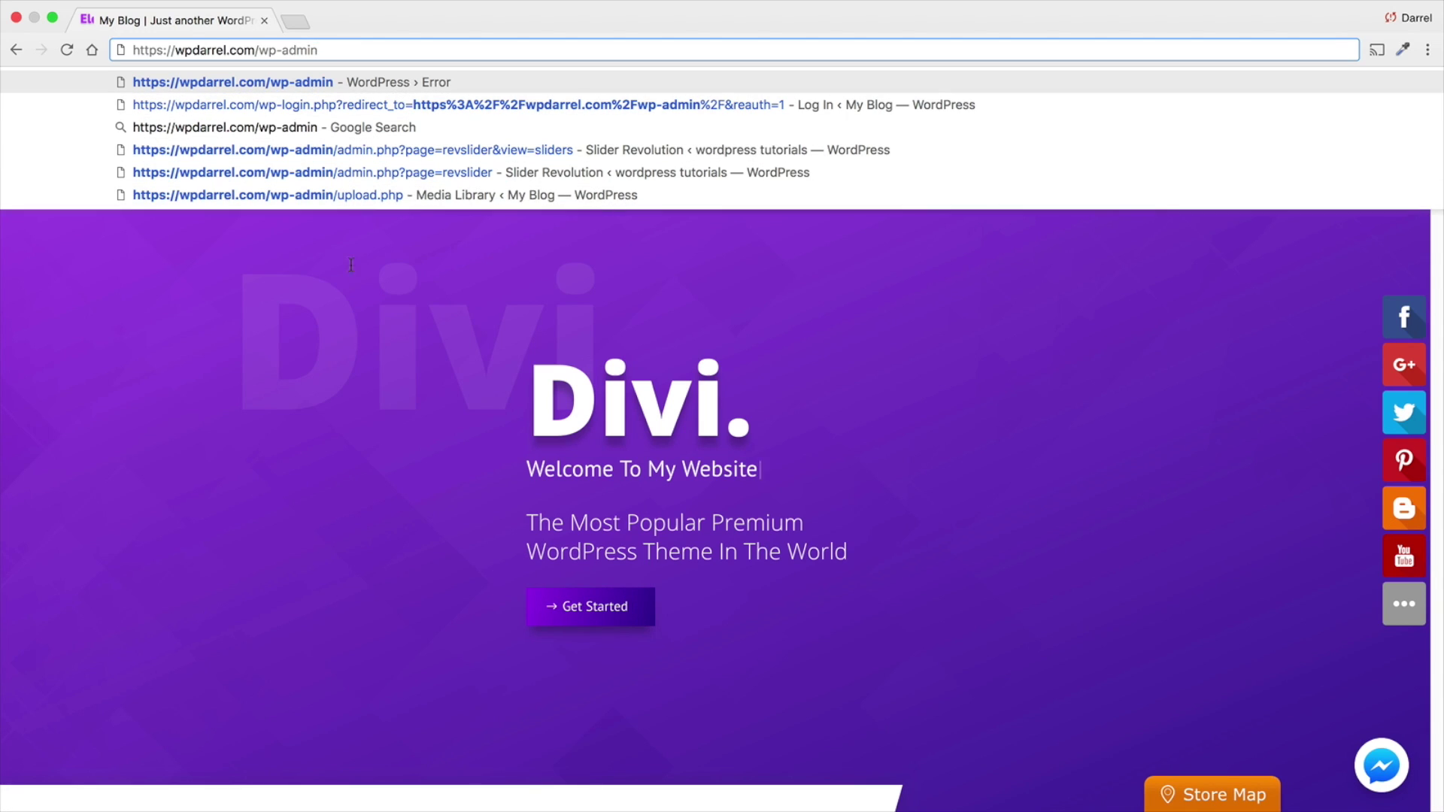
left_click_drag(319, 49, 260, 49)
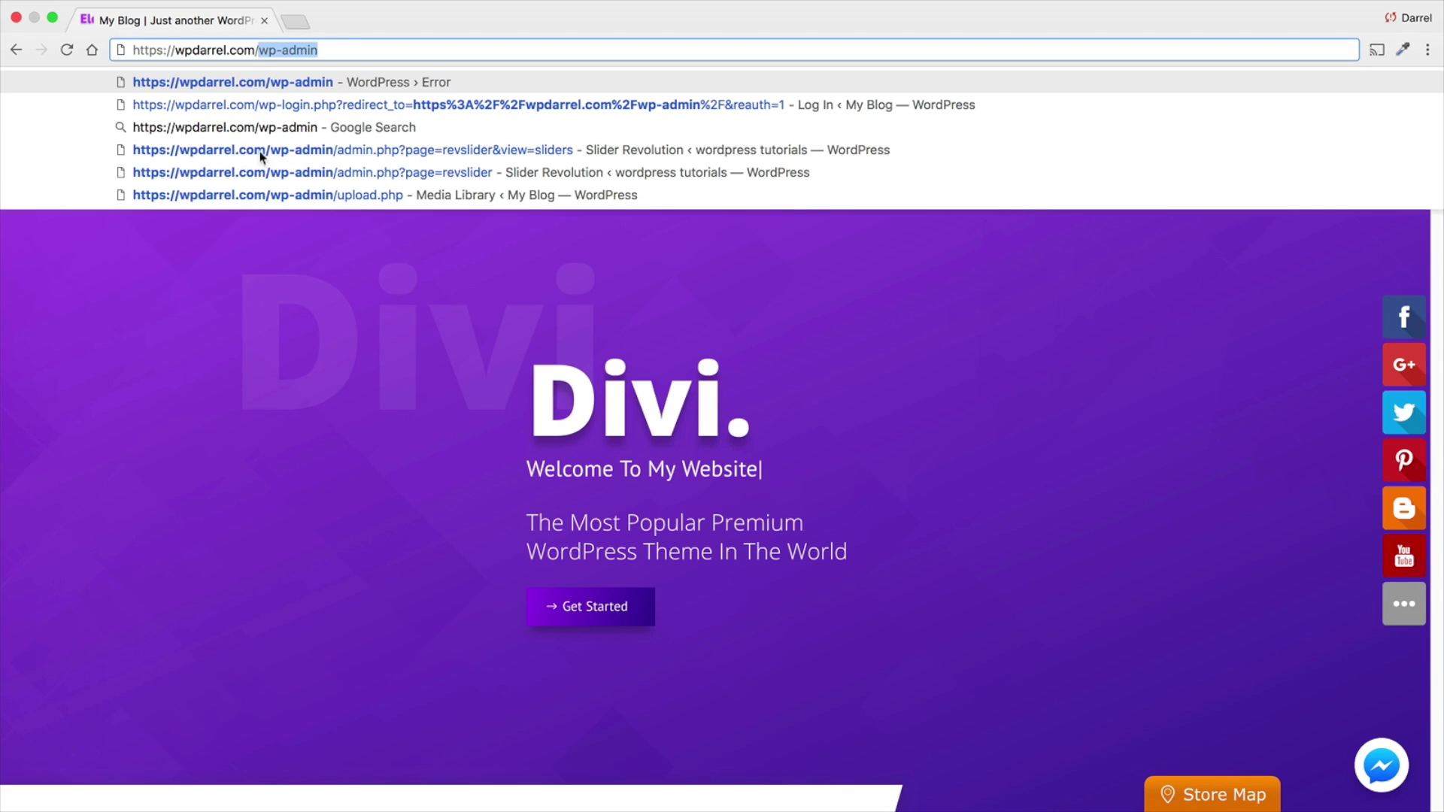
key("Return")
mouse_move(72, 83)
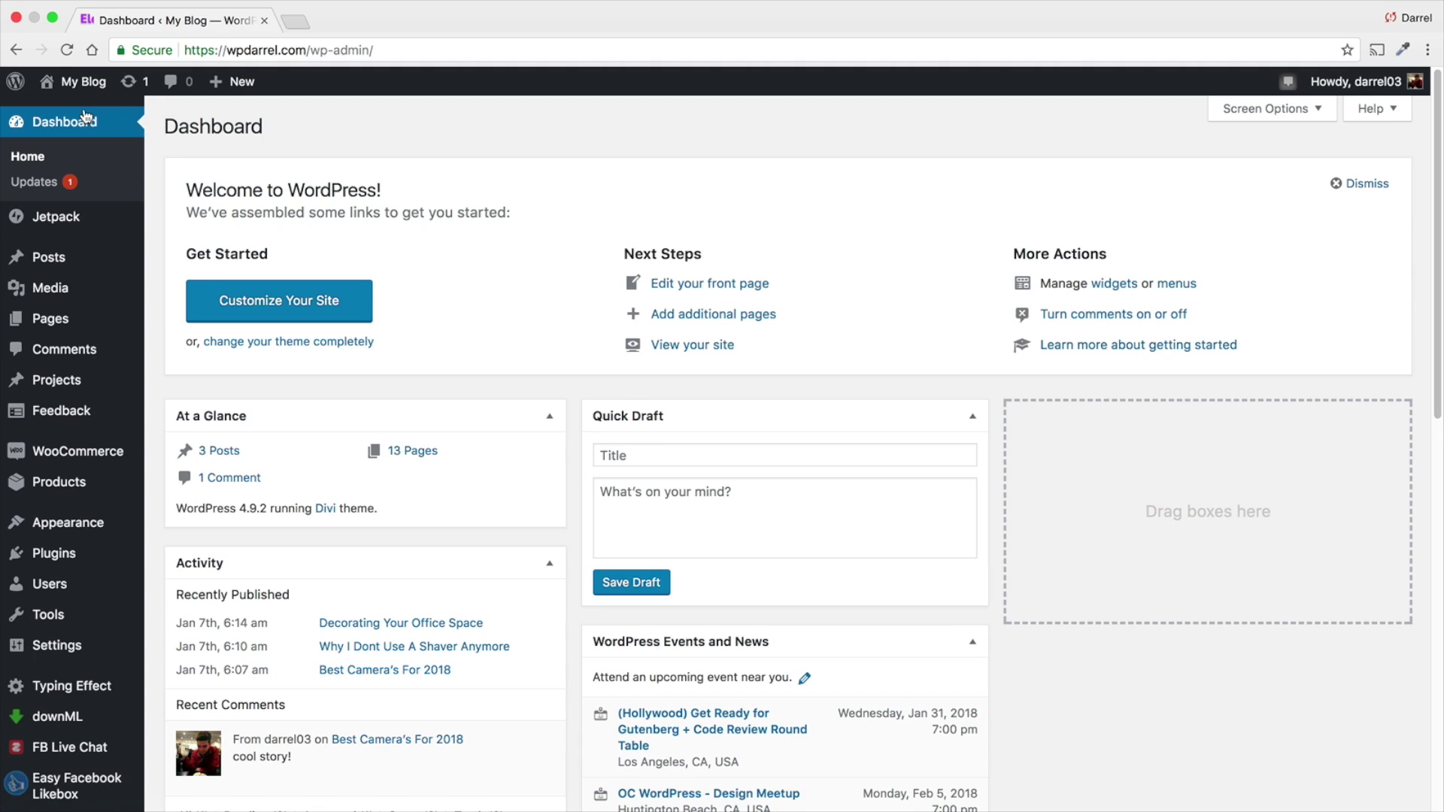
Go to Plugins > Add New and focus the Search plugins box.
mouse_move(83, 558)
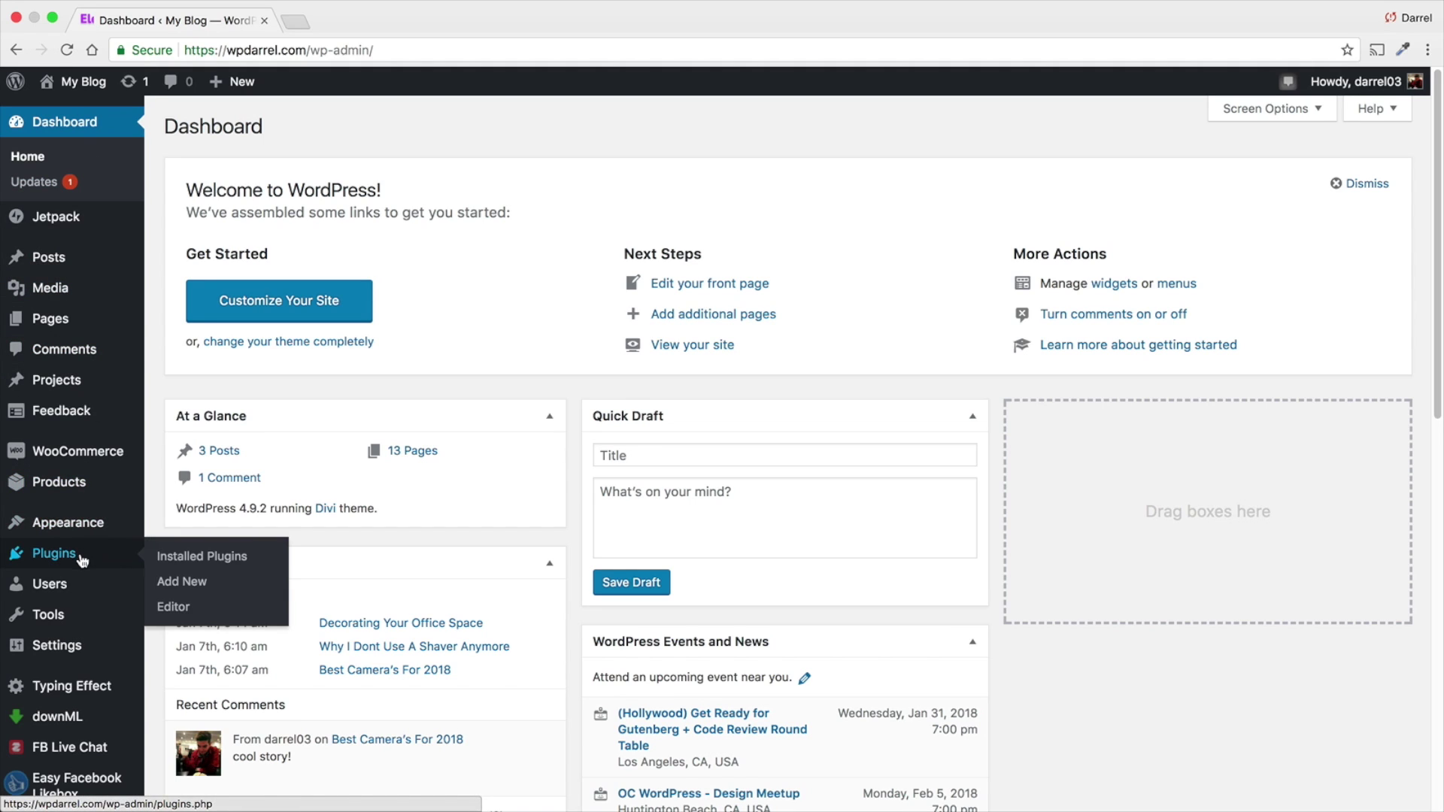
left_click(189, 585)
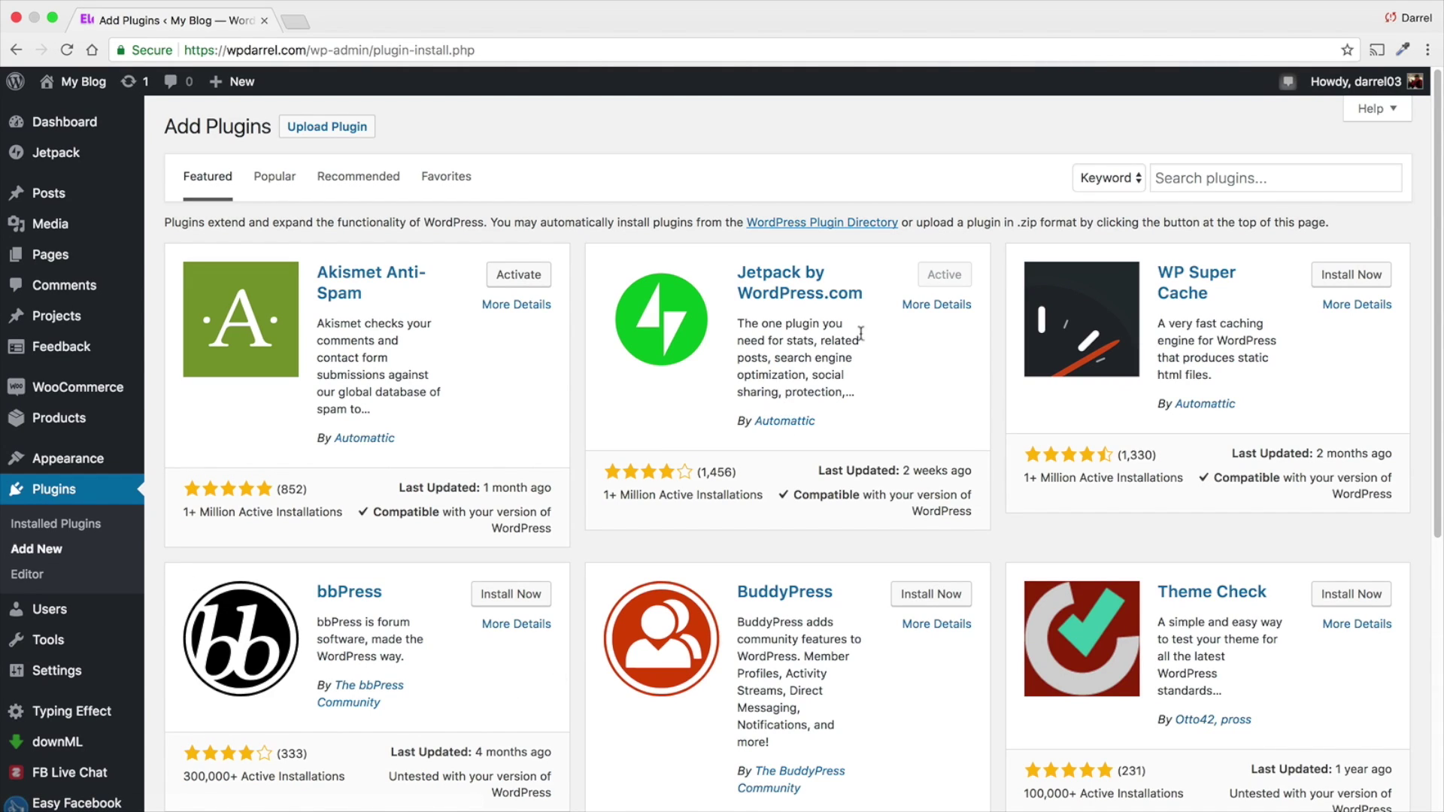
left_click(1216, 179)
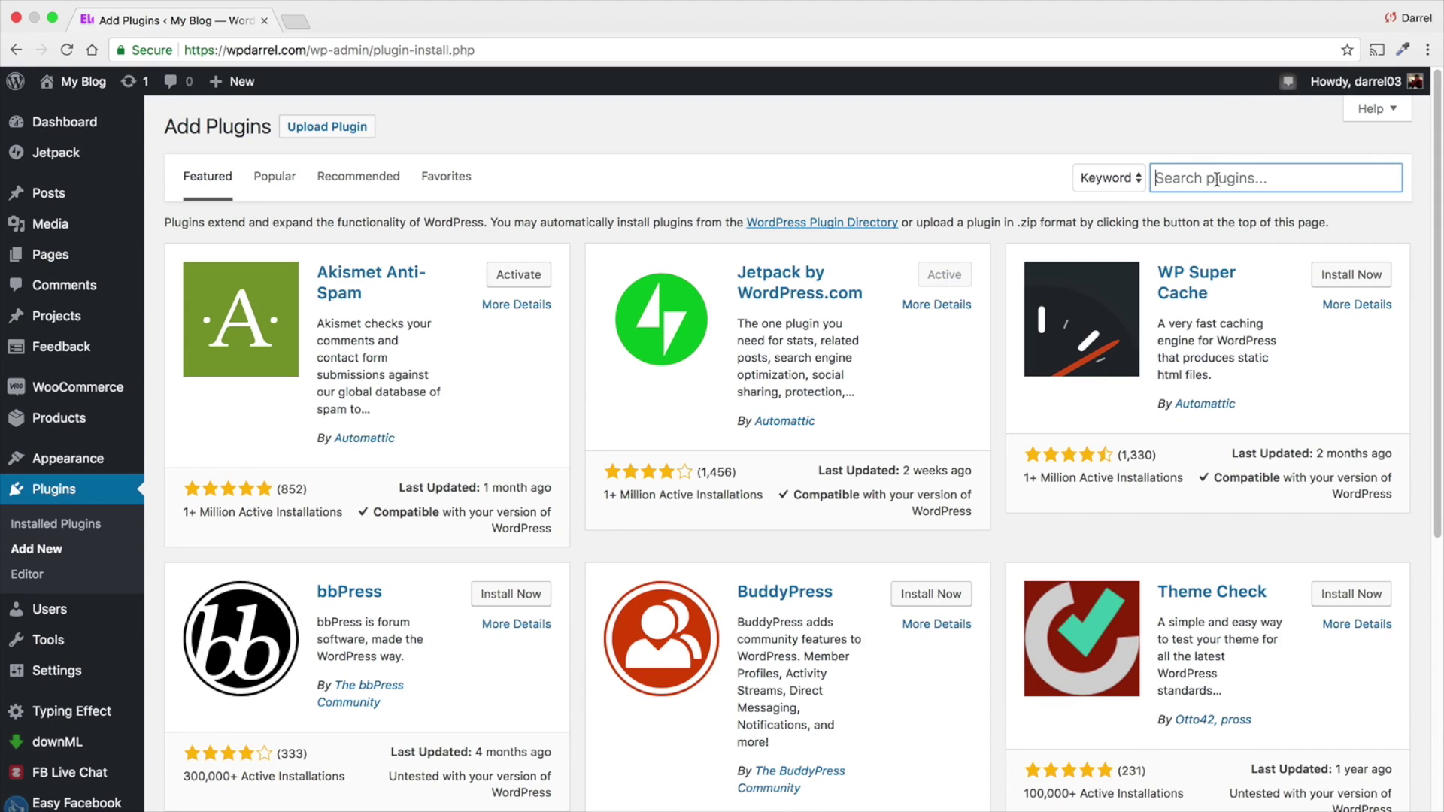
Search the plugin directory for 'WPS' and find WPS Hide Login in the results.
type("WPS")
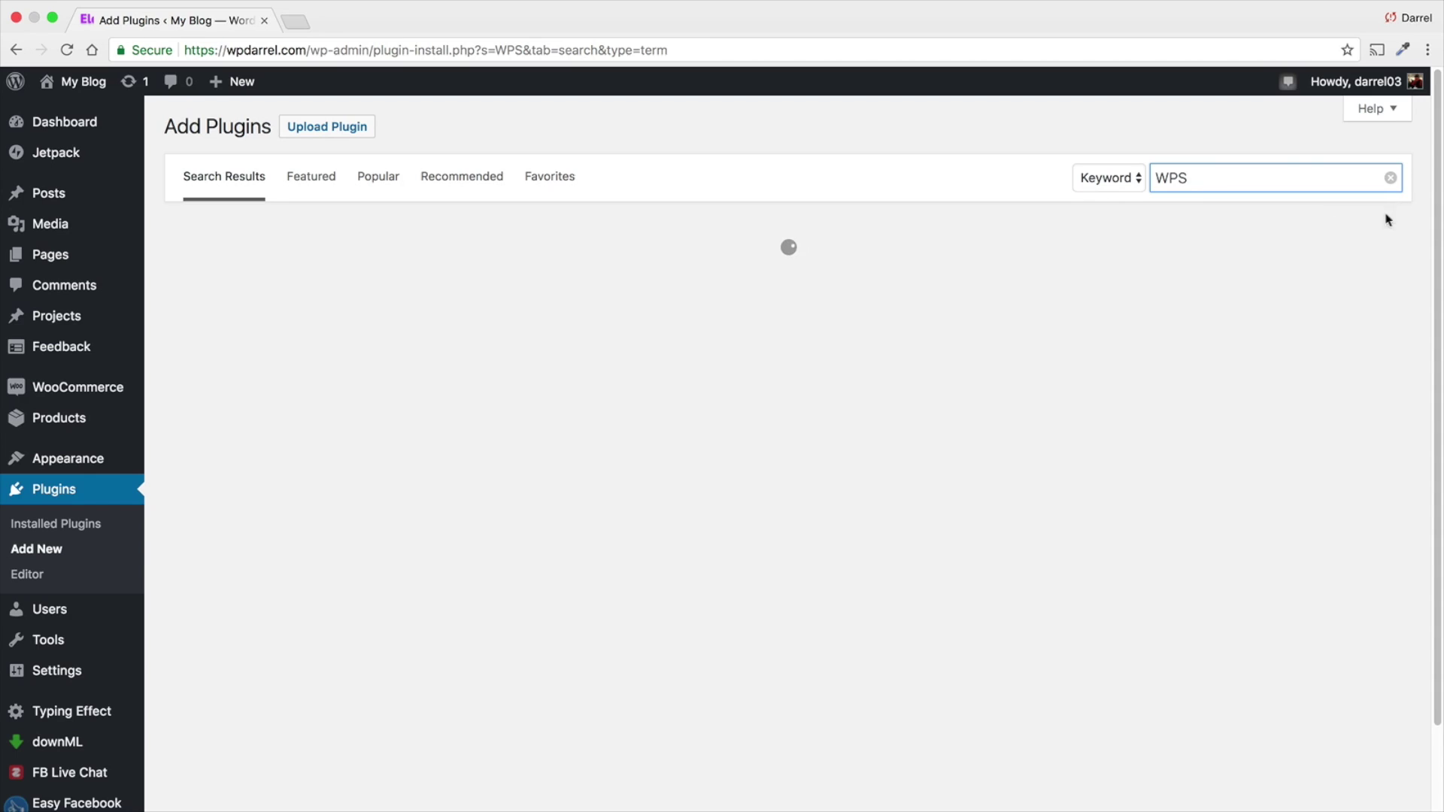
scroll(1055, 346, "down", 1)
scroll(1054, 346, "down", 5)
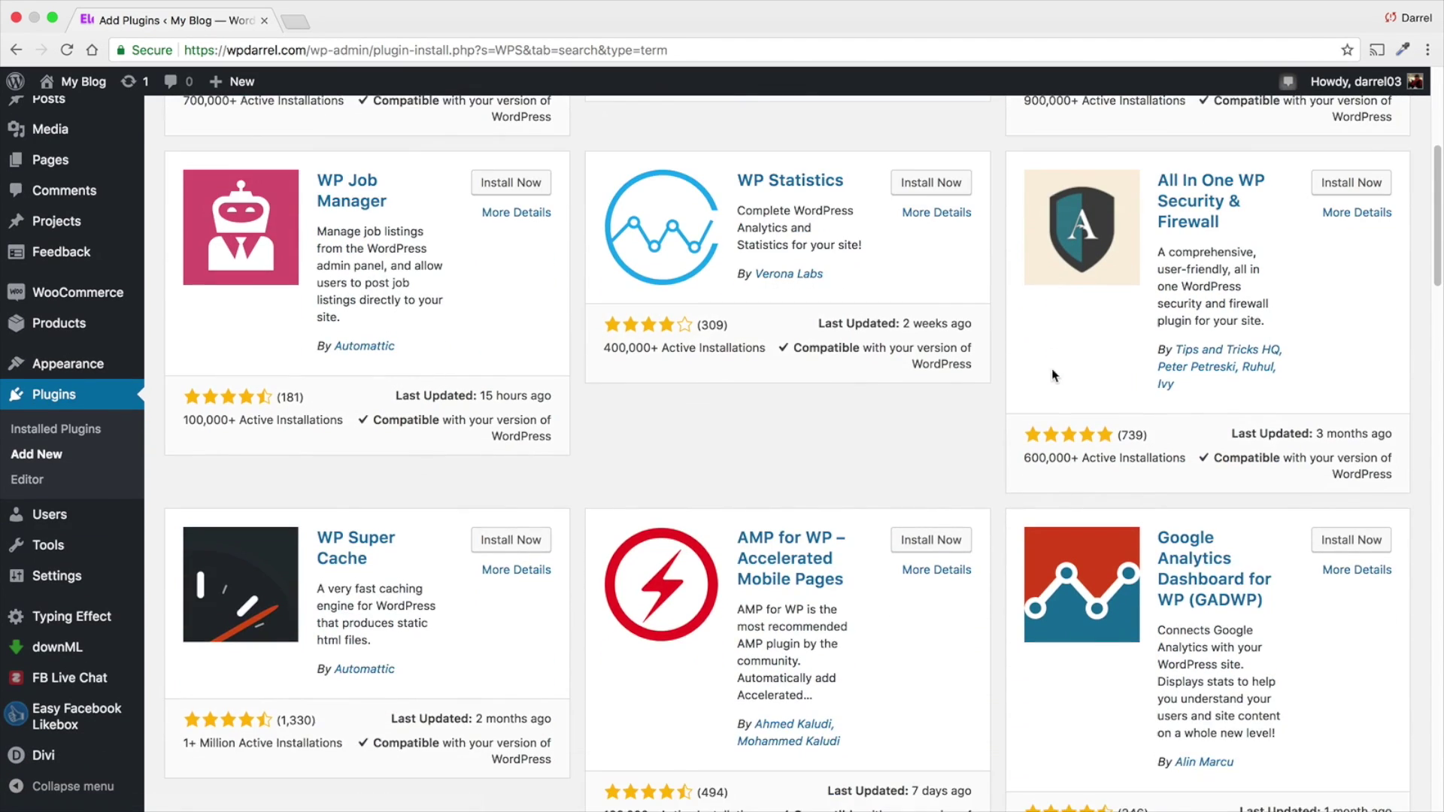
scroll(1055, 368, "down", 3)
scroll(932, 565, "down", 2)
scroll(933, 564, "down", 4)
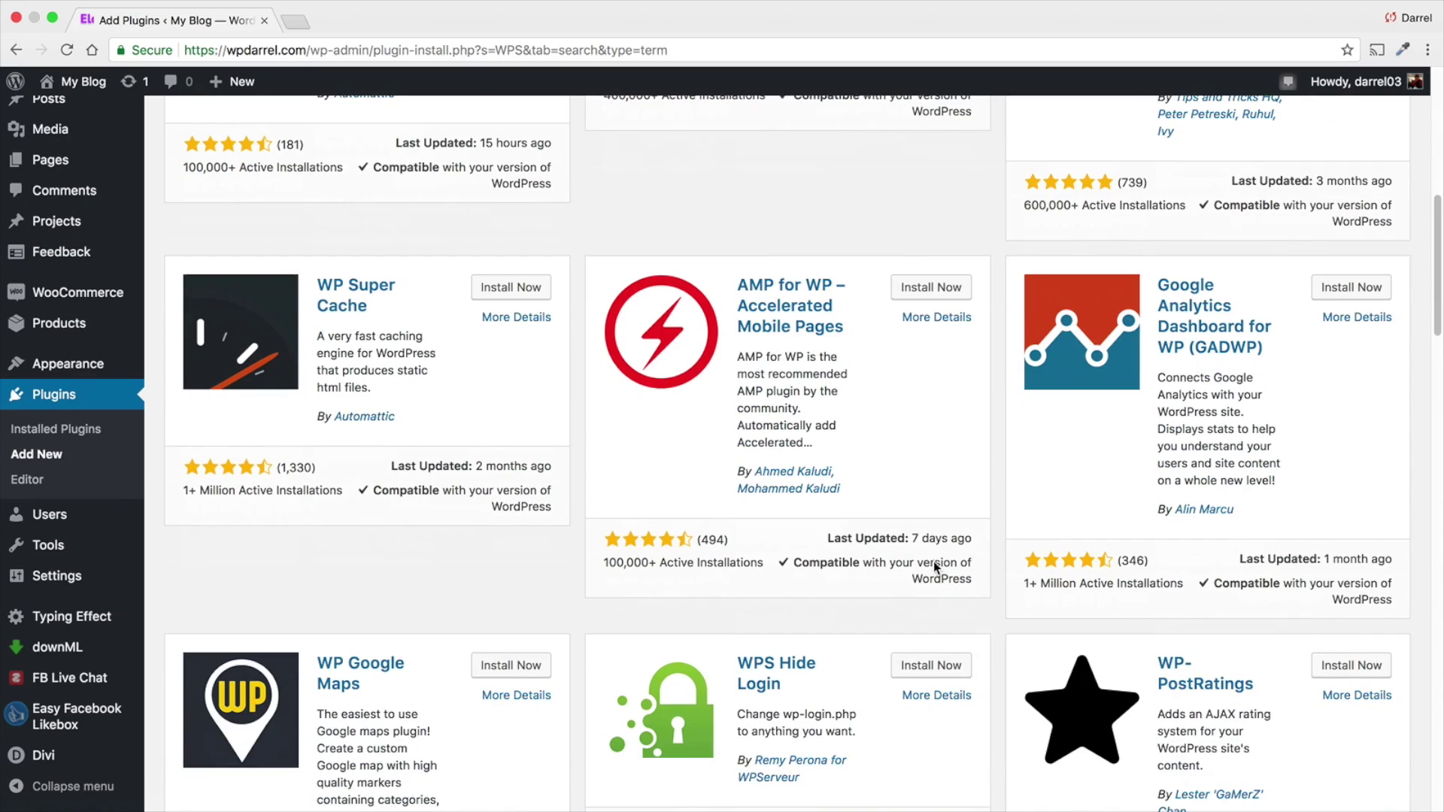
scroll(870, 615, "down", 1)
scroll(870, 612, "down", 3)
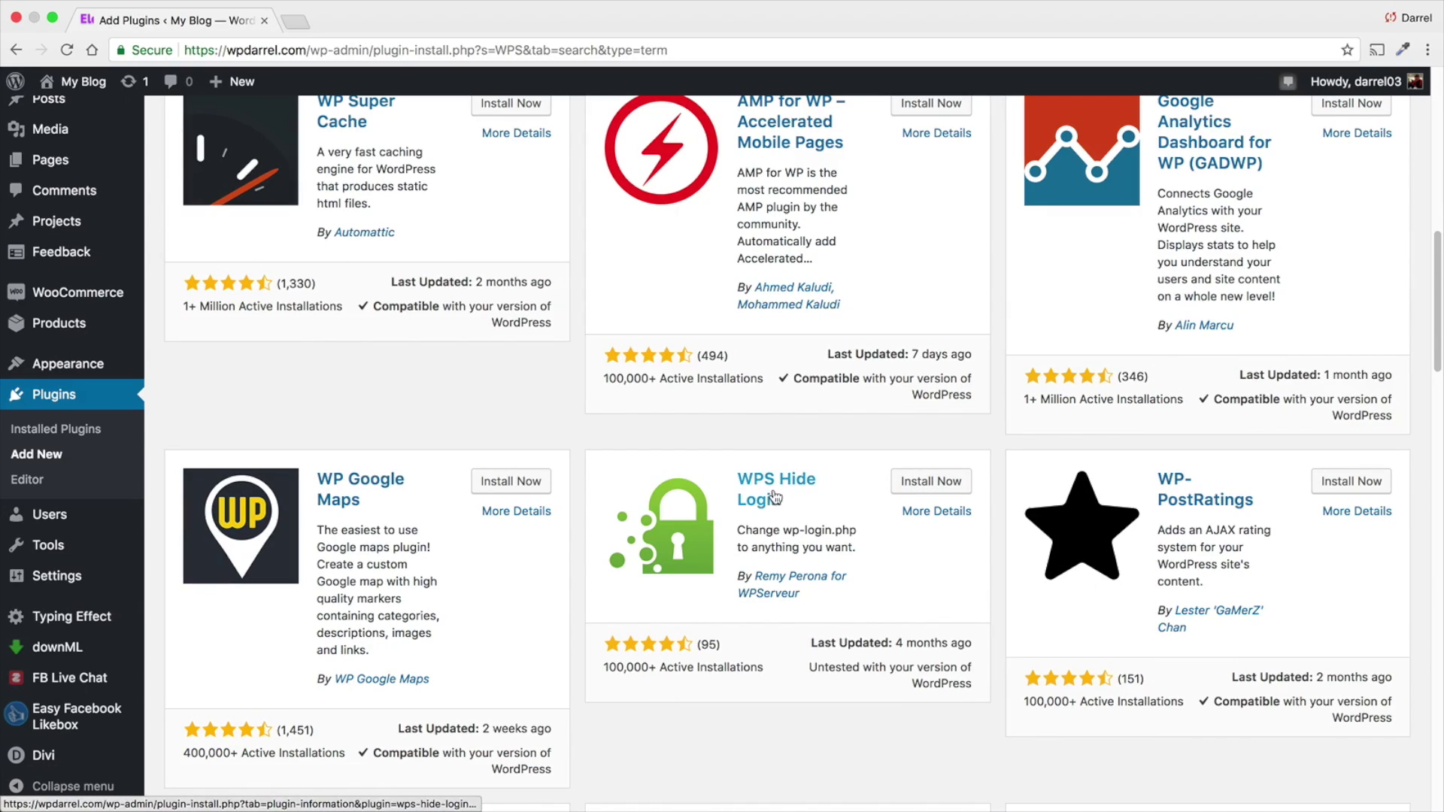
Install and activate the WPS Hide Login plugin.
left_click(928, 483)
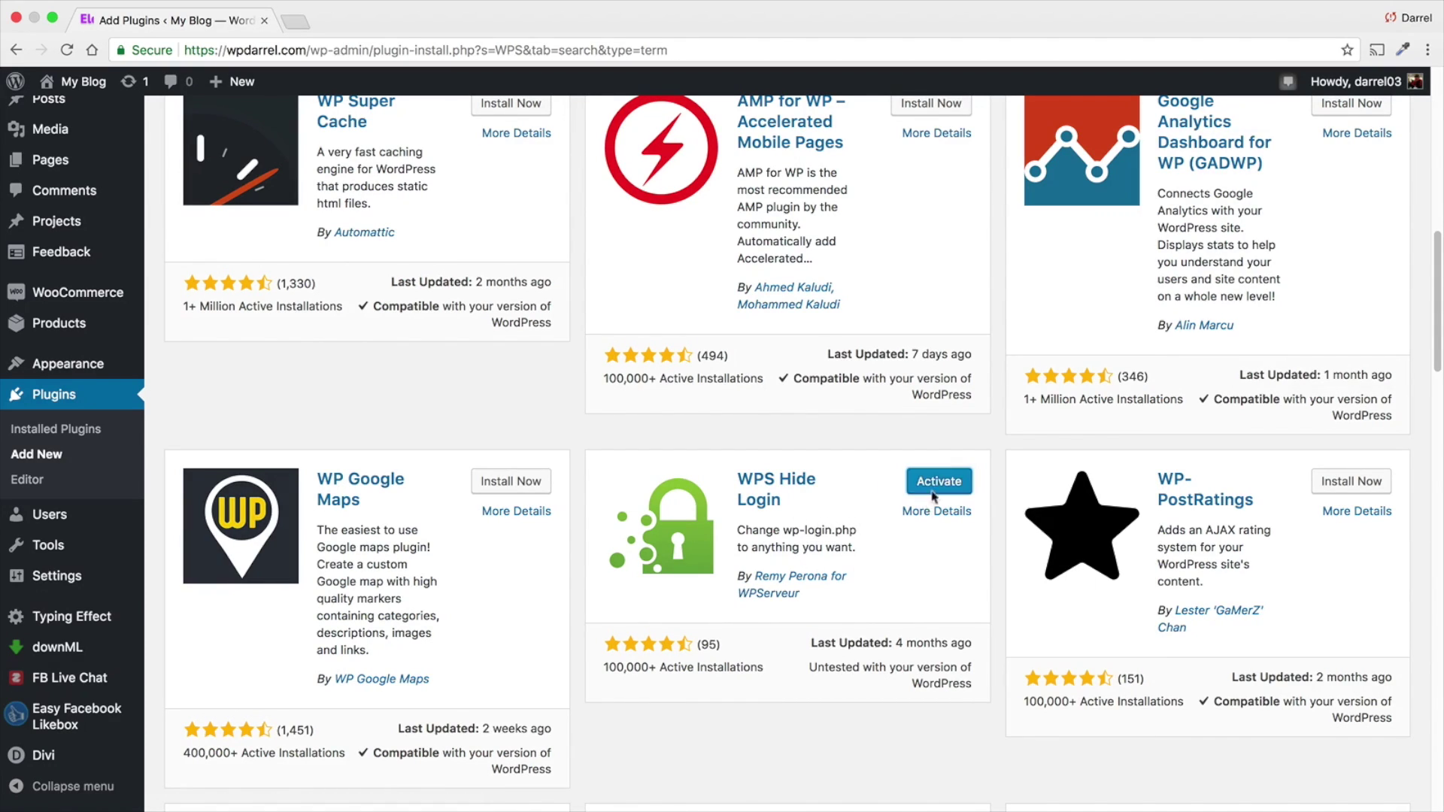
left_click(939, 485)
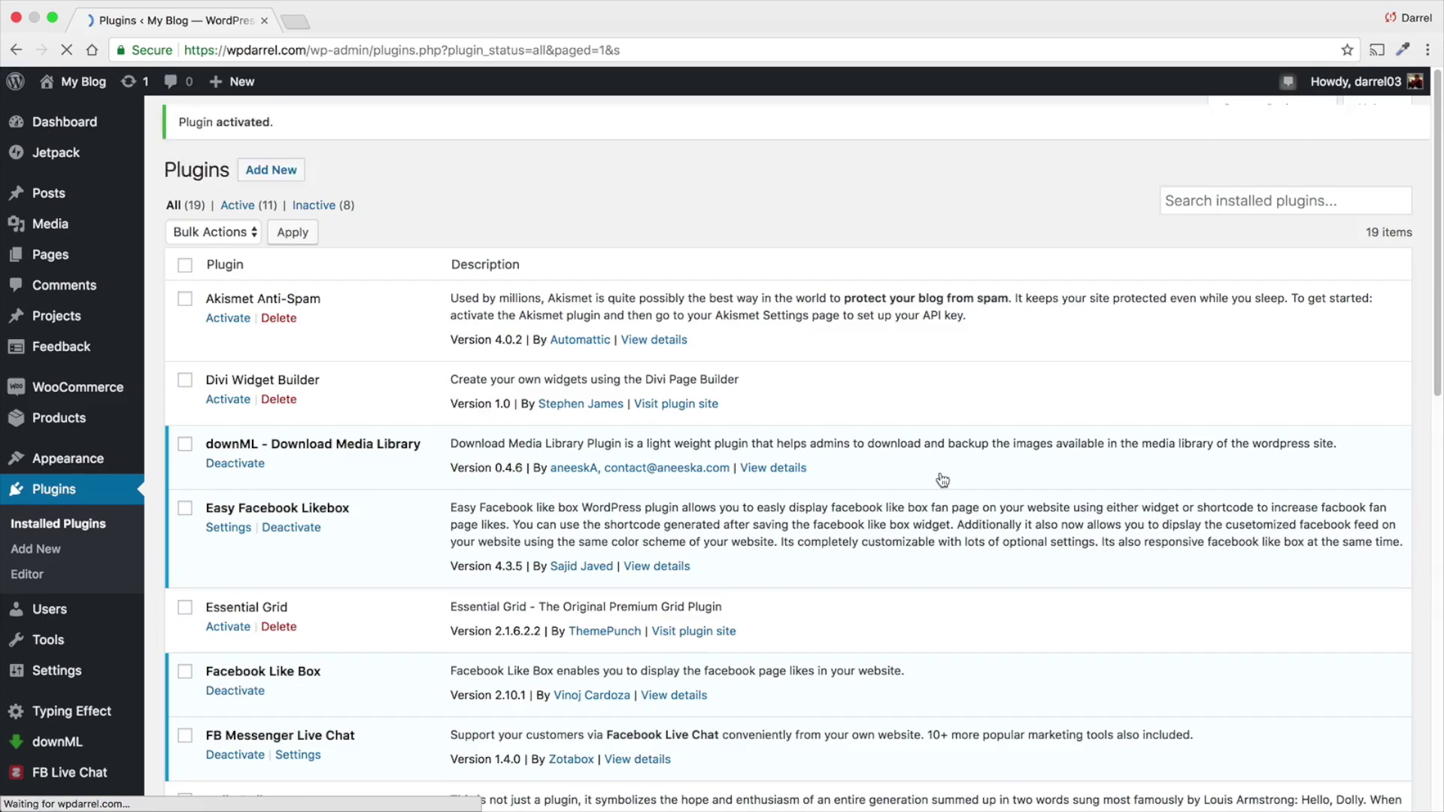
scroll(1248, 579, "down", 3)
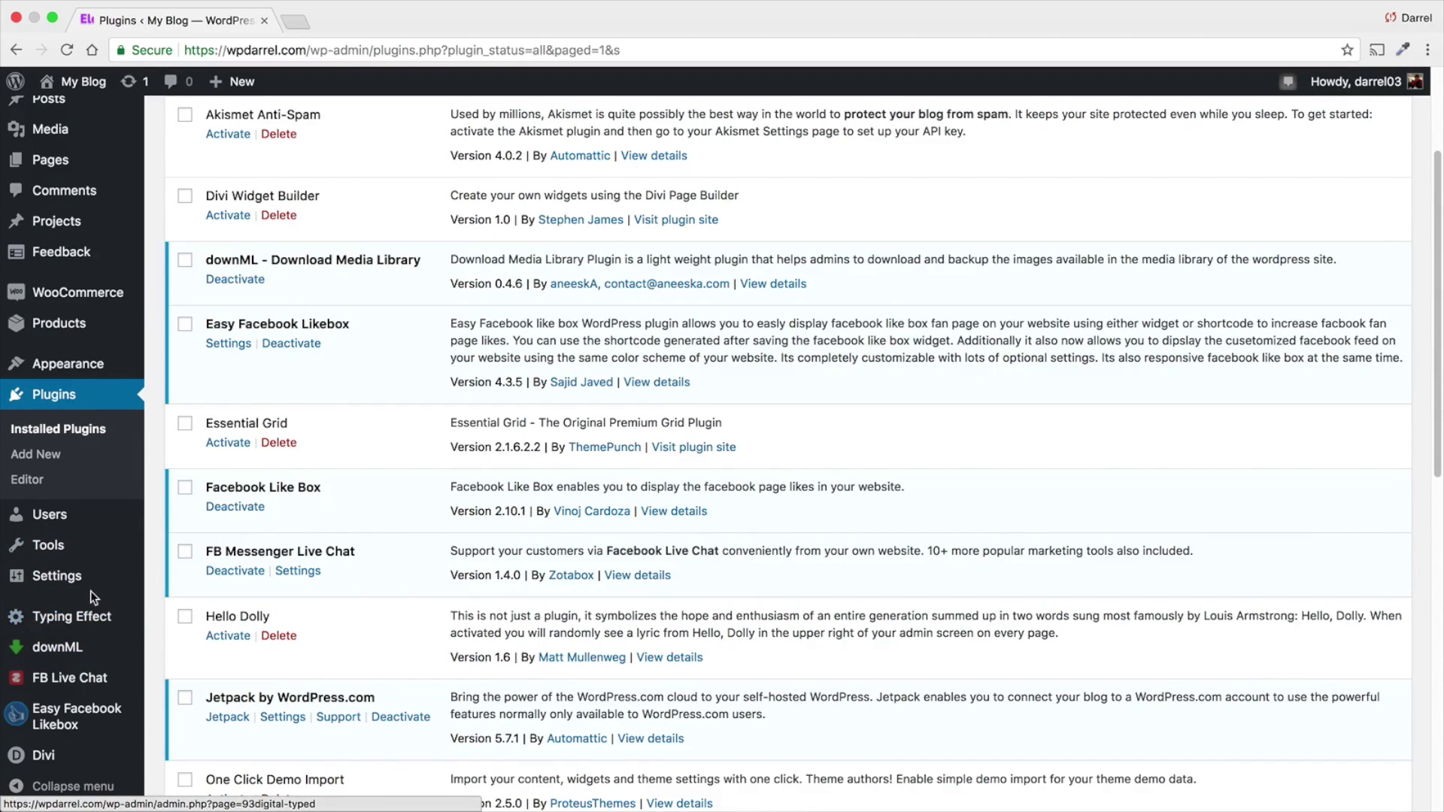
In Settings > General, change the WPS Hide Login url to 'dota2' and save.
mouse_move(92, 587)
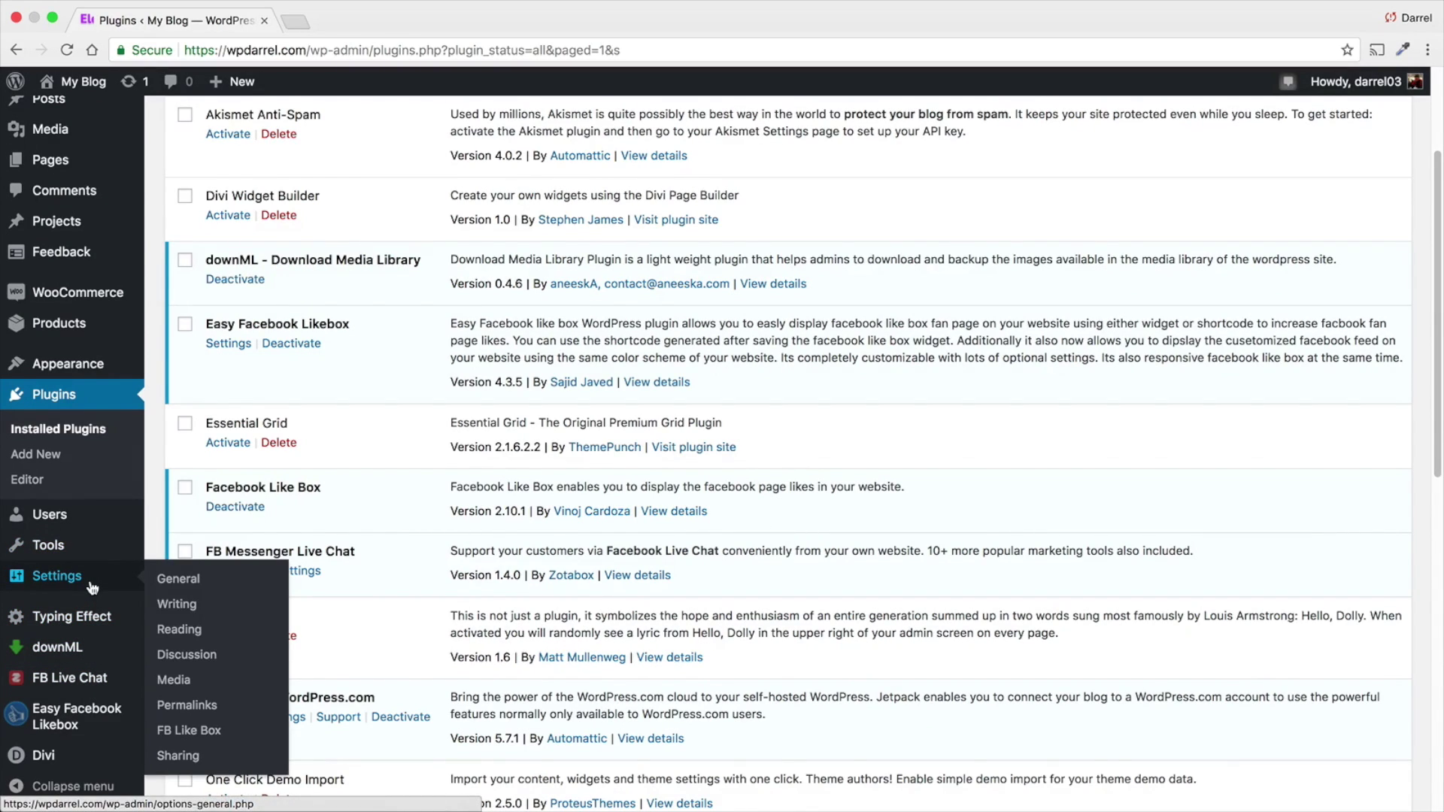
left_click(169, 586)
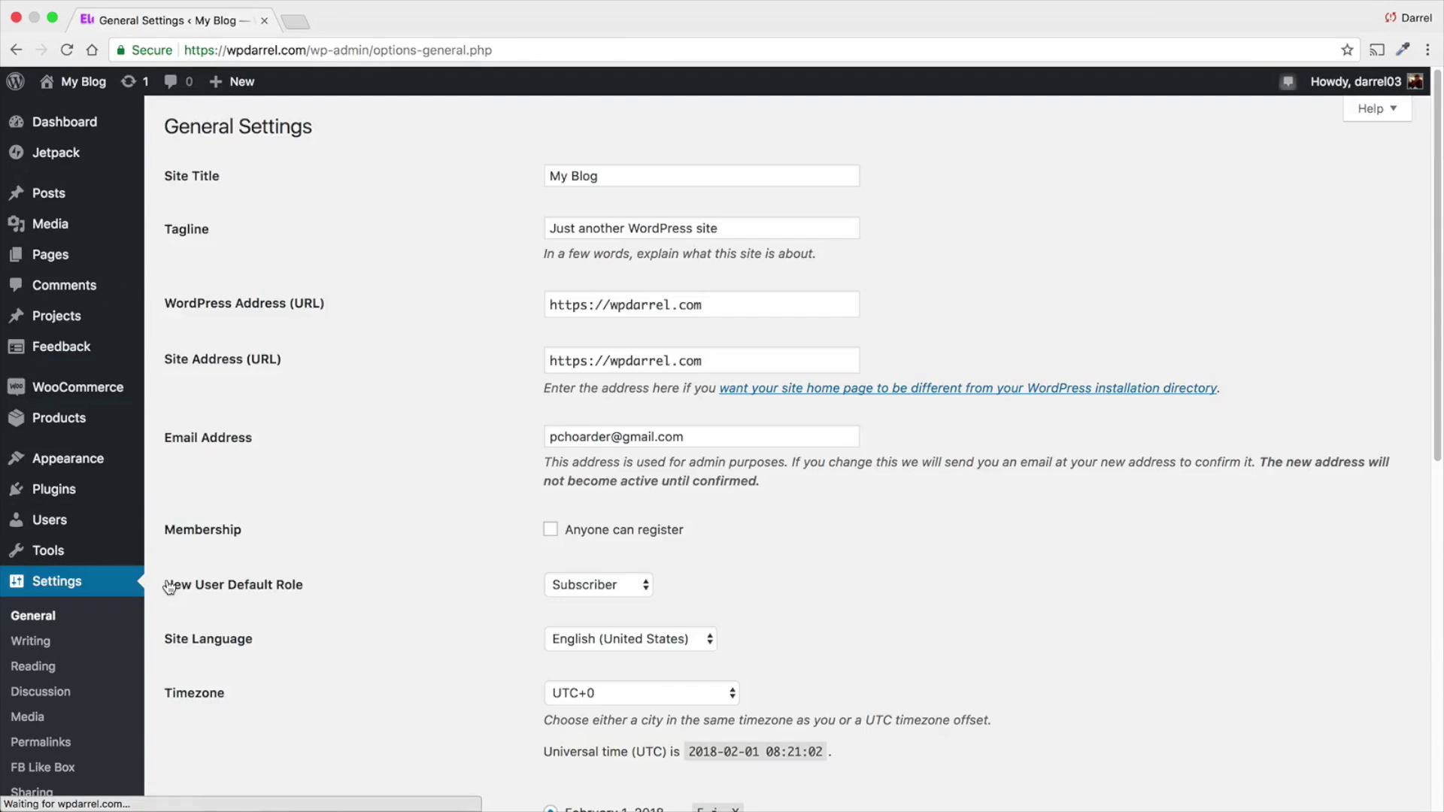
scroll(373, 548, "down", 10)
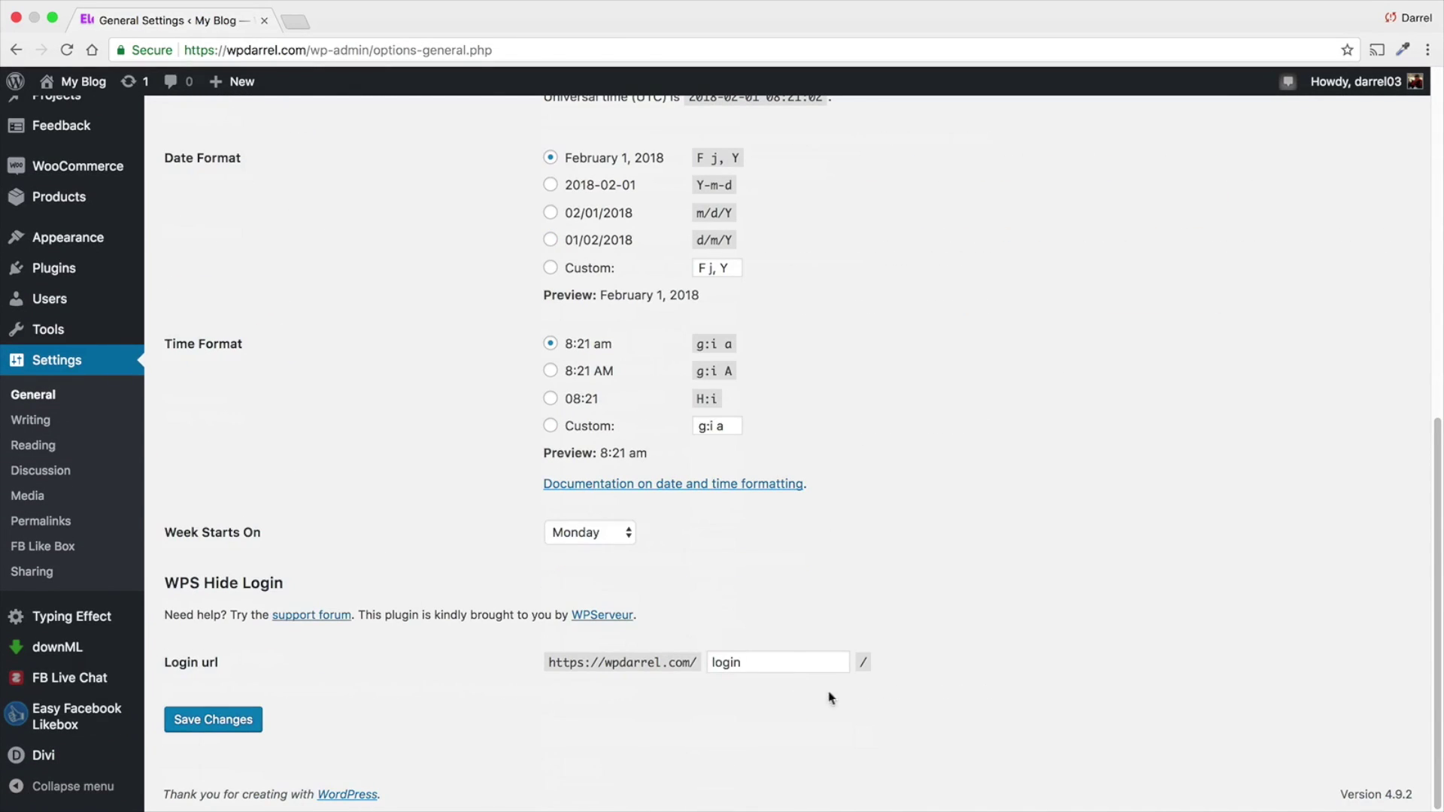
left_click_drag(799, 662, 586, 655)
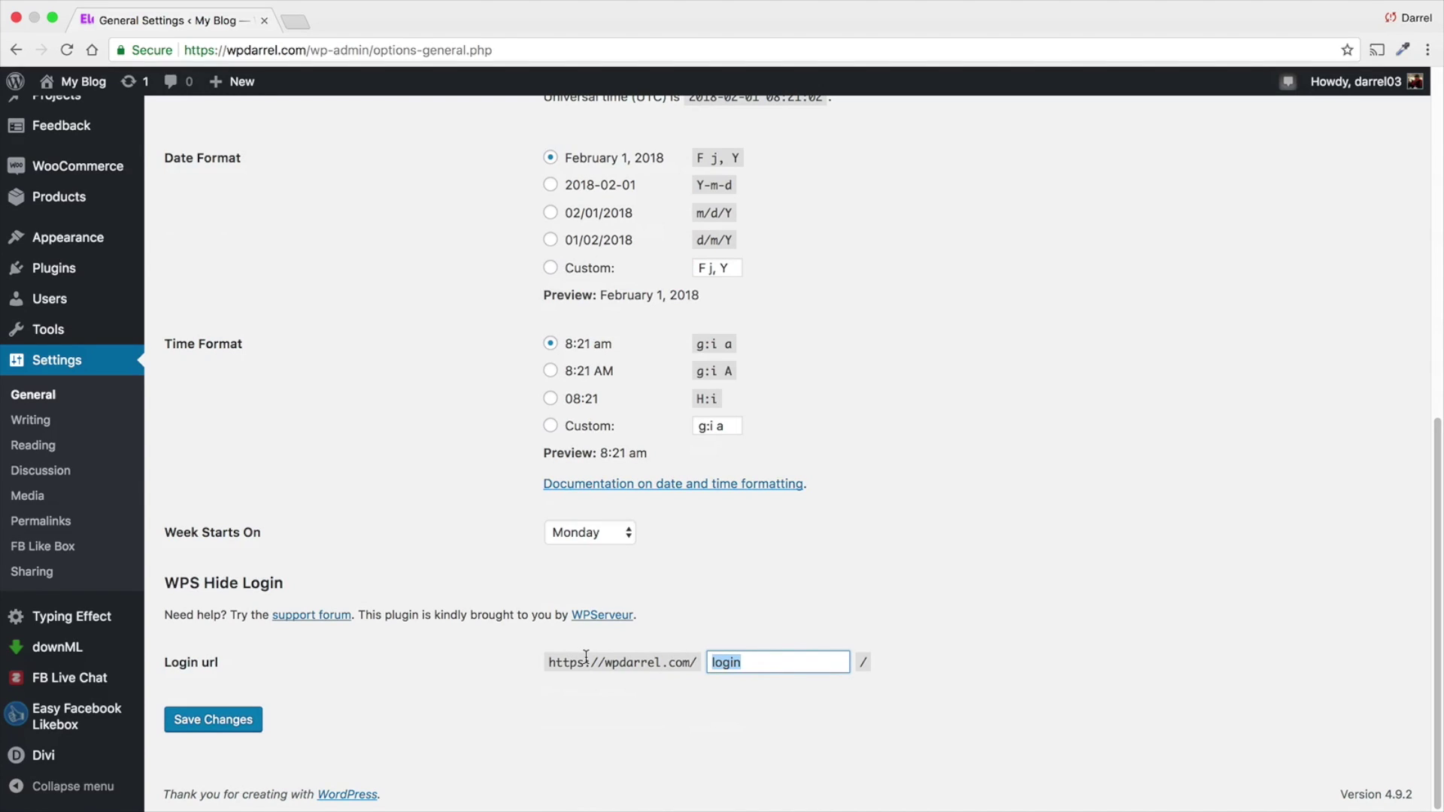
type("dotnet")
key("BackSpace")
key("BackSpace")
key("BackSpace")
key("BackSpace")
key("BackSpace")
key("BackSpace")
type("dota2")
left_click(248, 720)
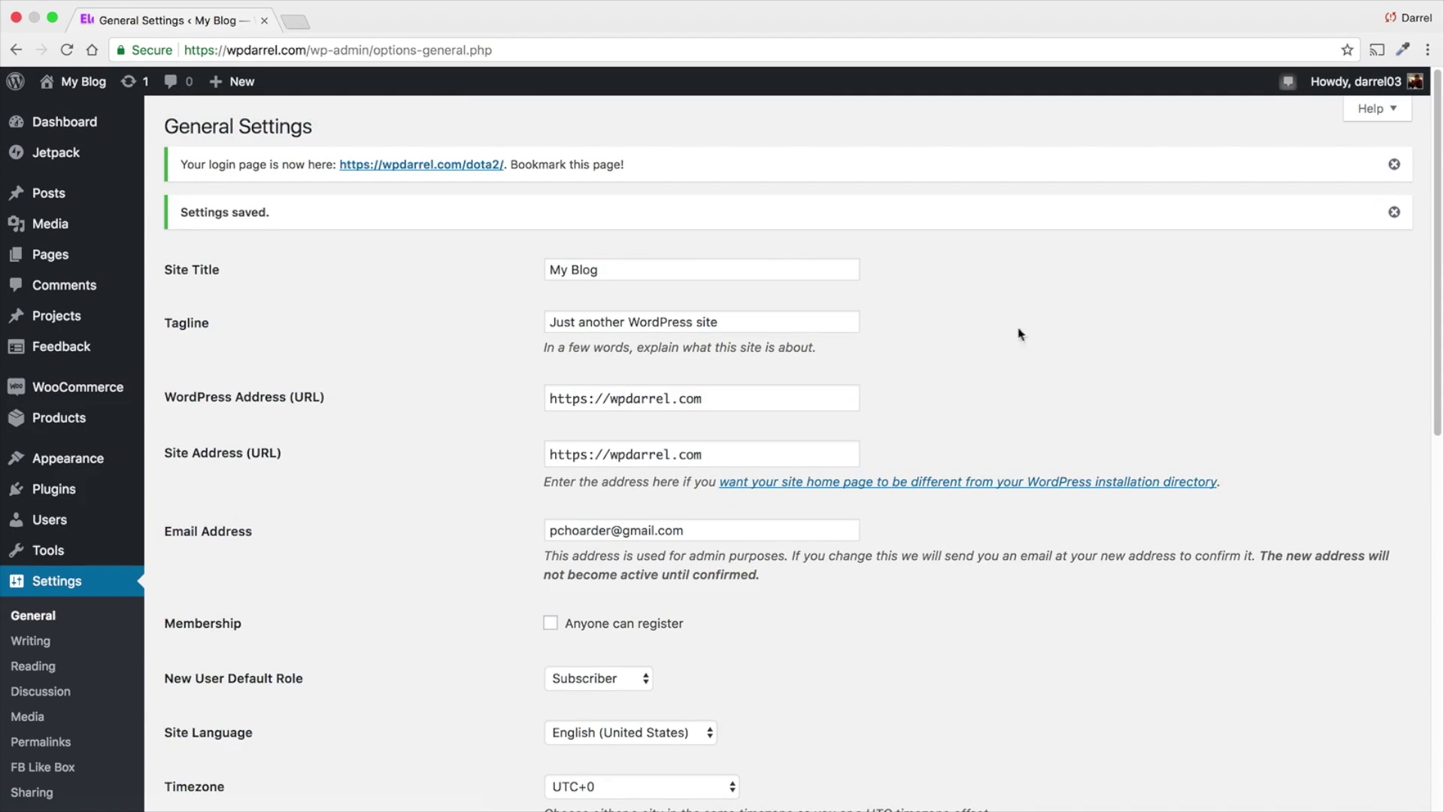
Log out of the admin area and load the site's home page.
mouse_move(1353, 81)
left_click(1323, 173)
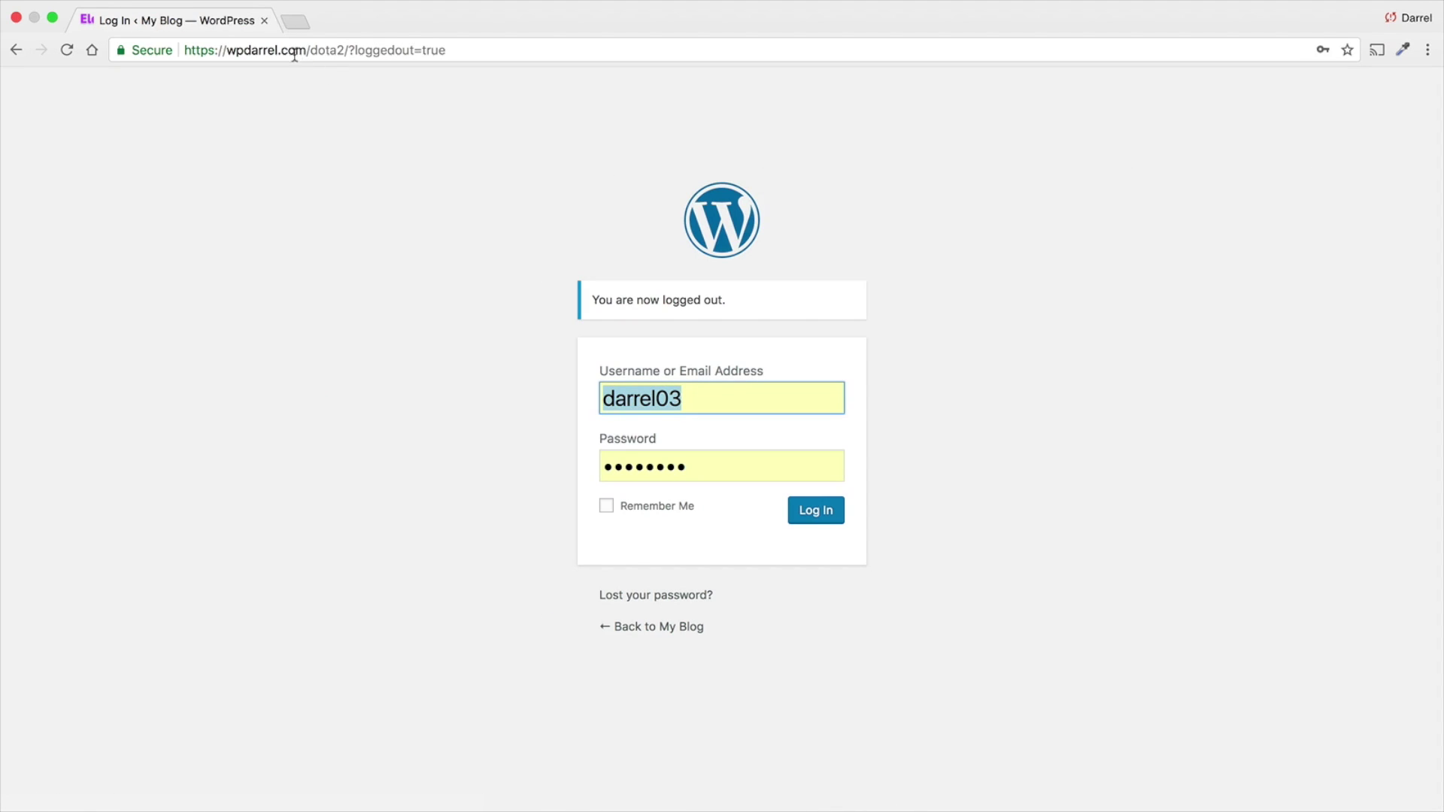
left_click_drag(316, 49, 1019, 59)
key("BackSpace")
key("BackSpace")
key("Return")
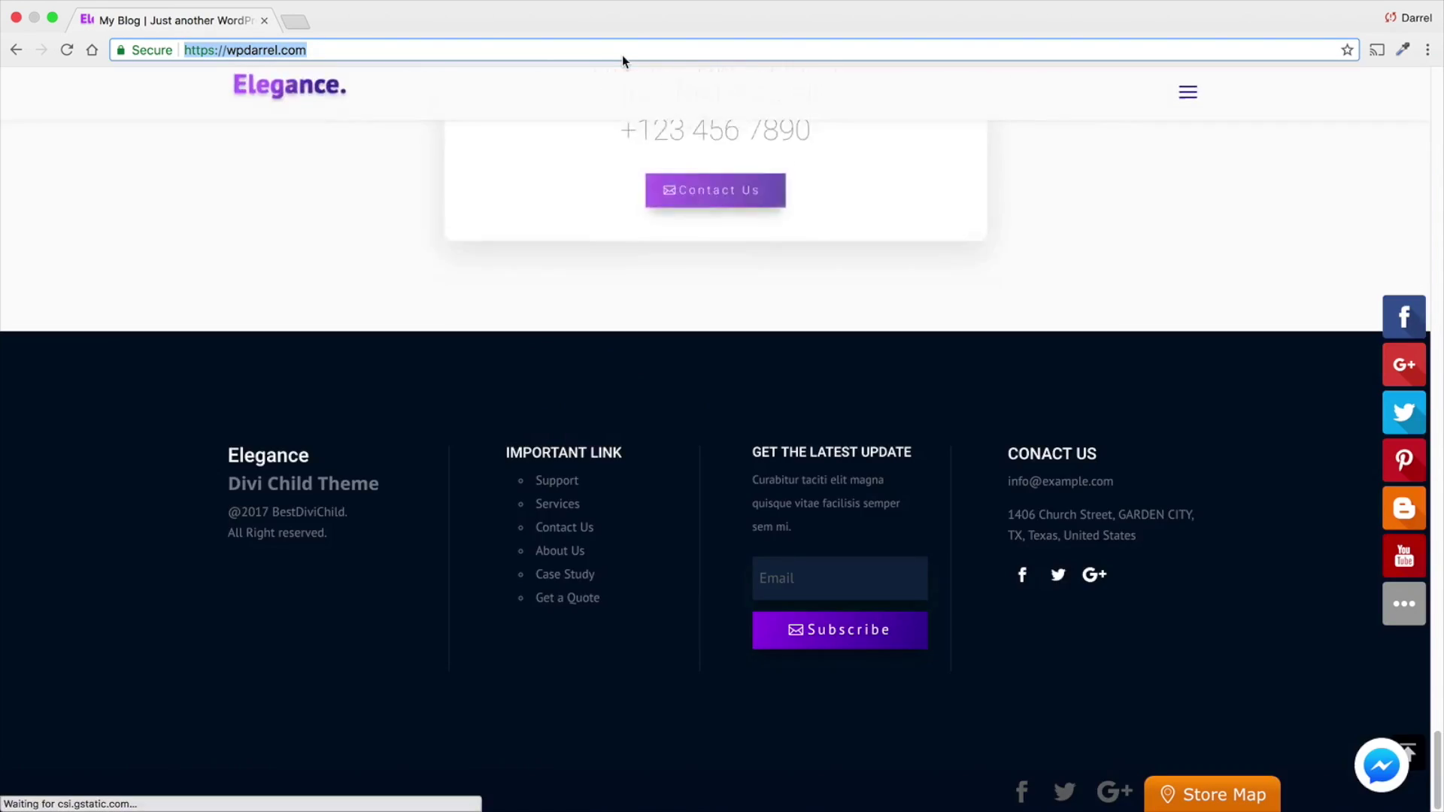
Visit /wp-admin while logged out, confirming it shows 'This has been disabled'.
left_click(621, 56)
type("/wp-admin")
key("Return")
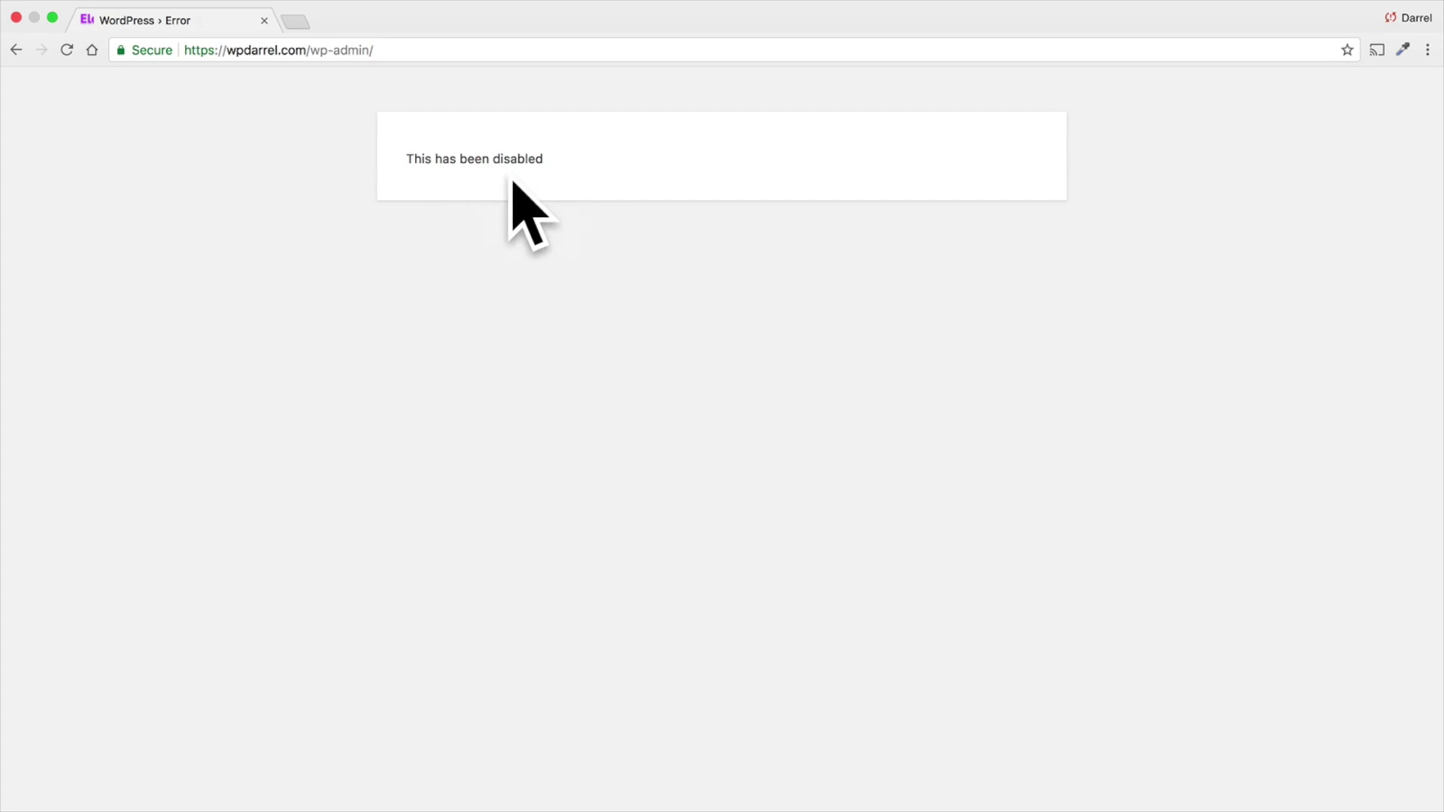
left_click_drag(314, 49, 481, 52)
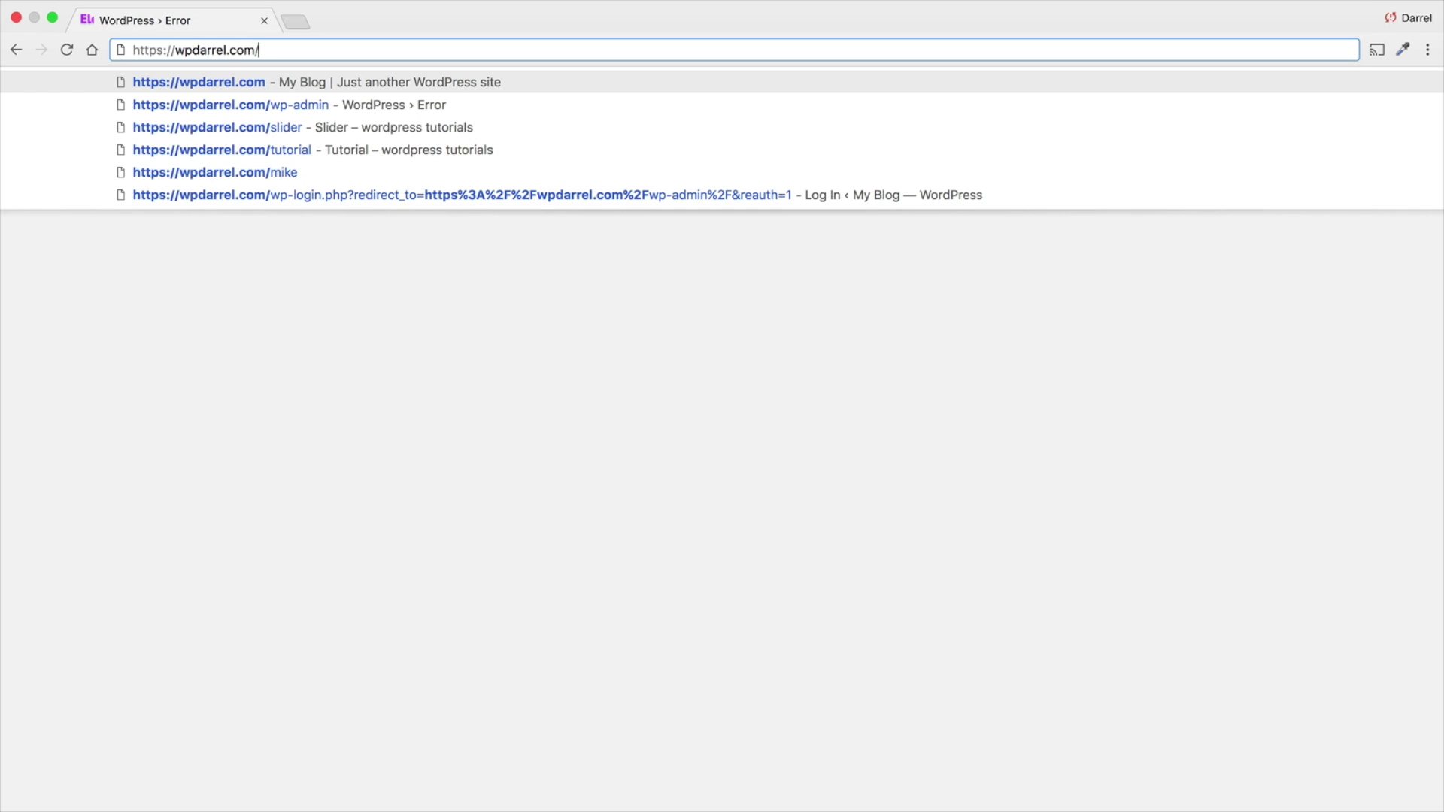
Log back in through the new /dota2 login page and visit the site's front page.
type("dota2")
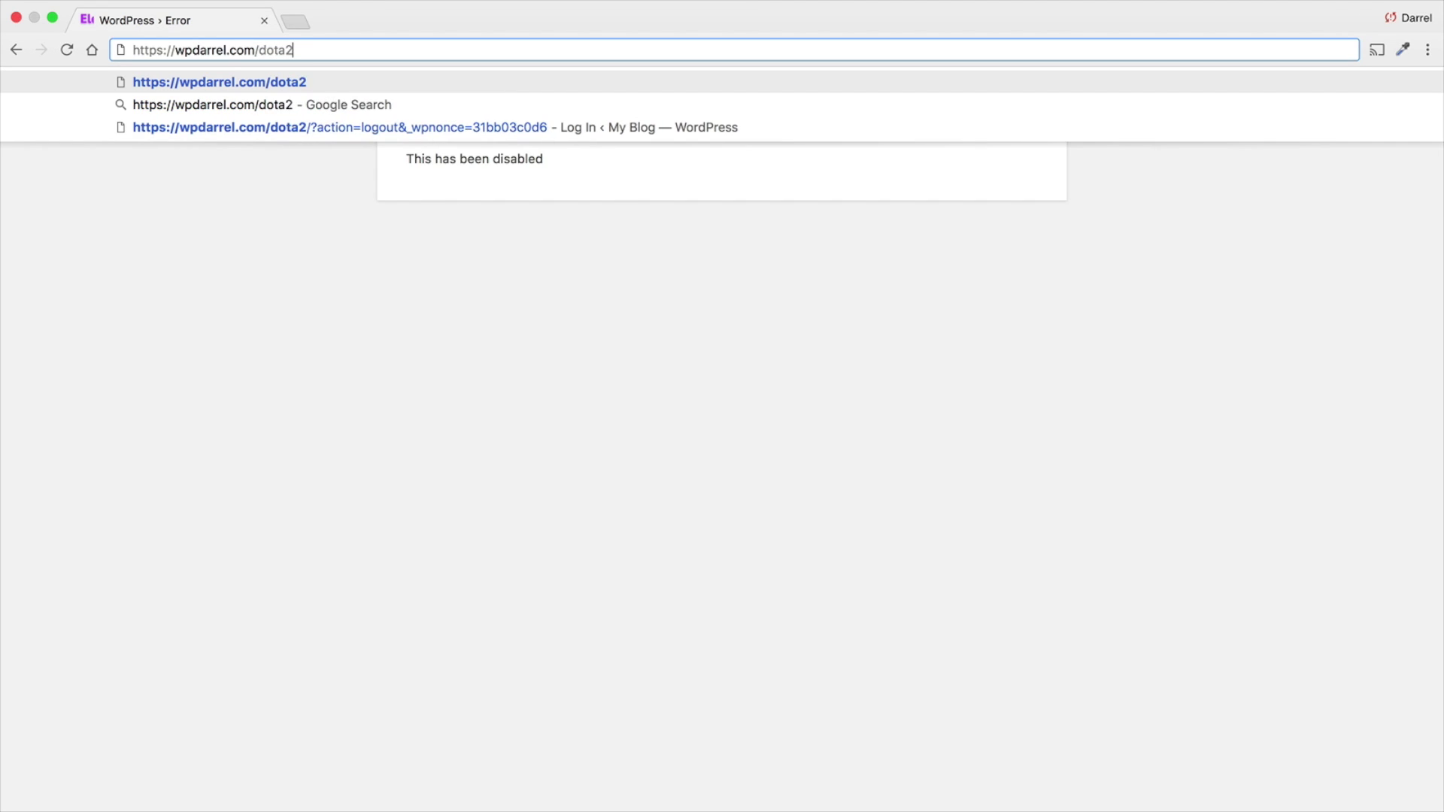
key("Return")
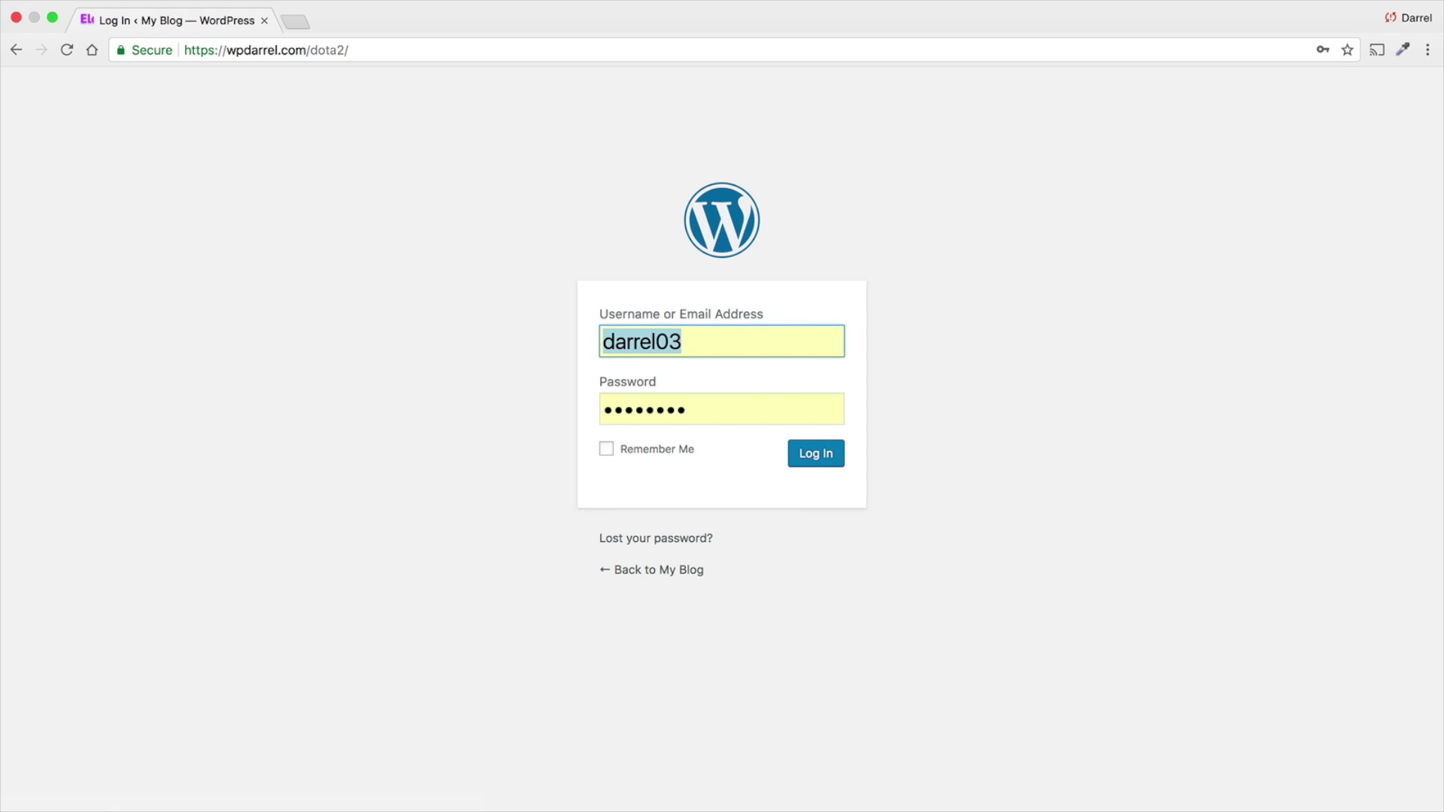
left_click(813, 455)
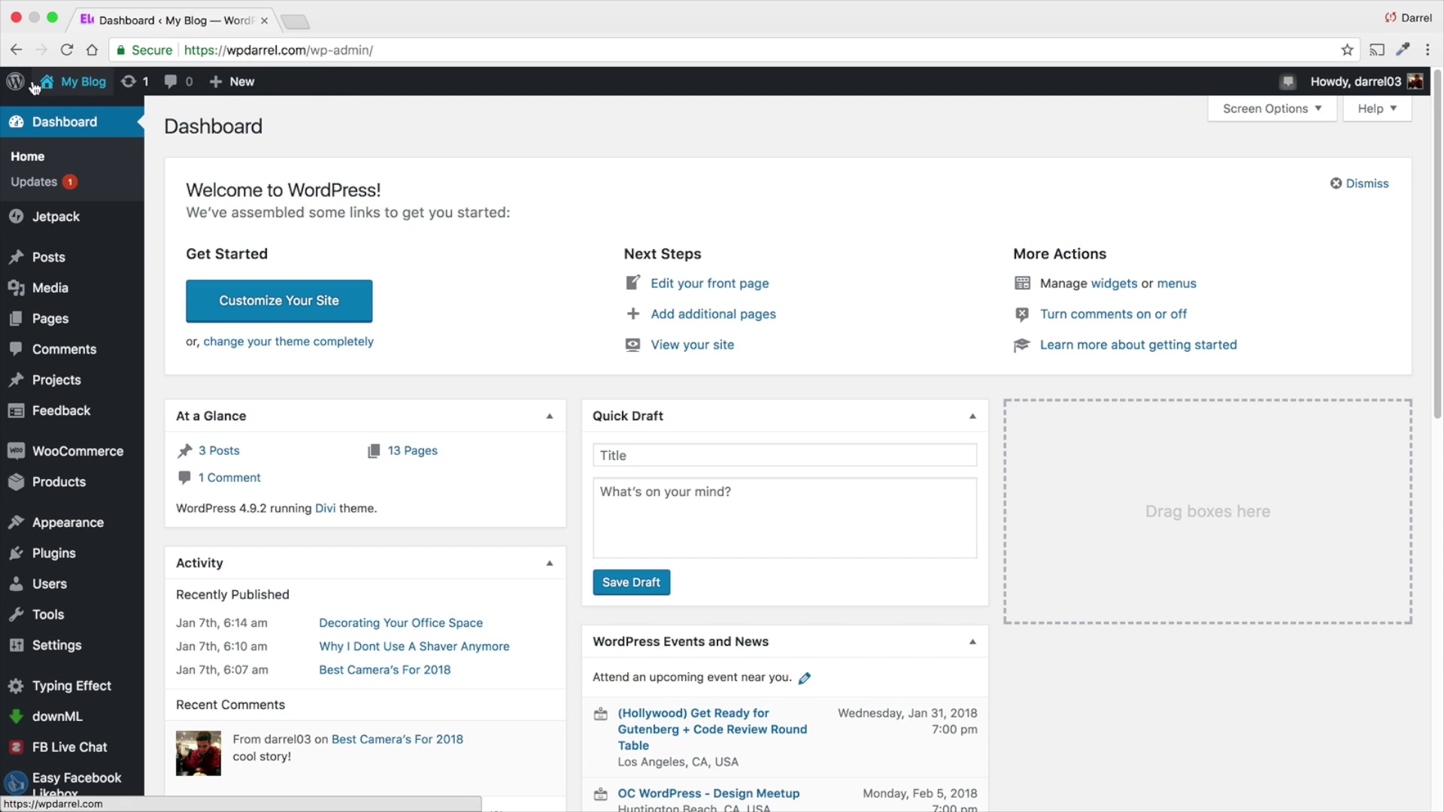
left_click(66, 111)
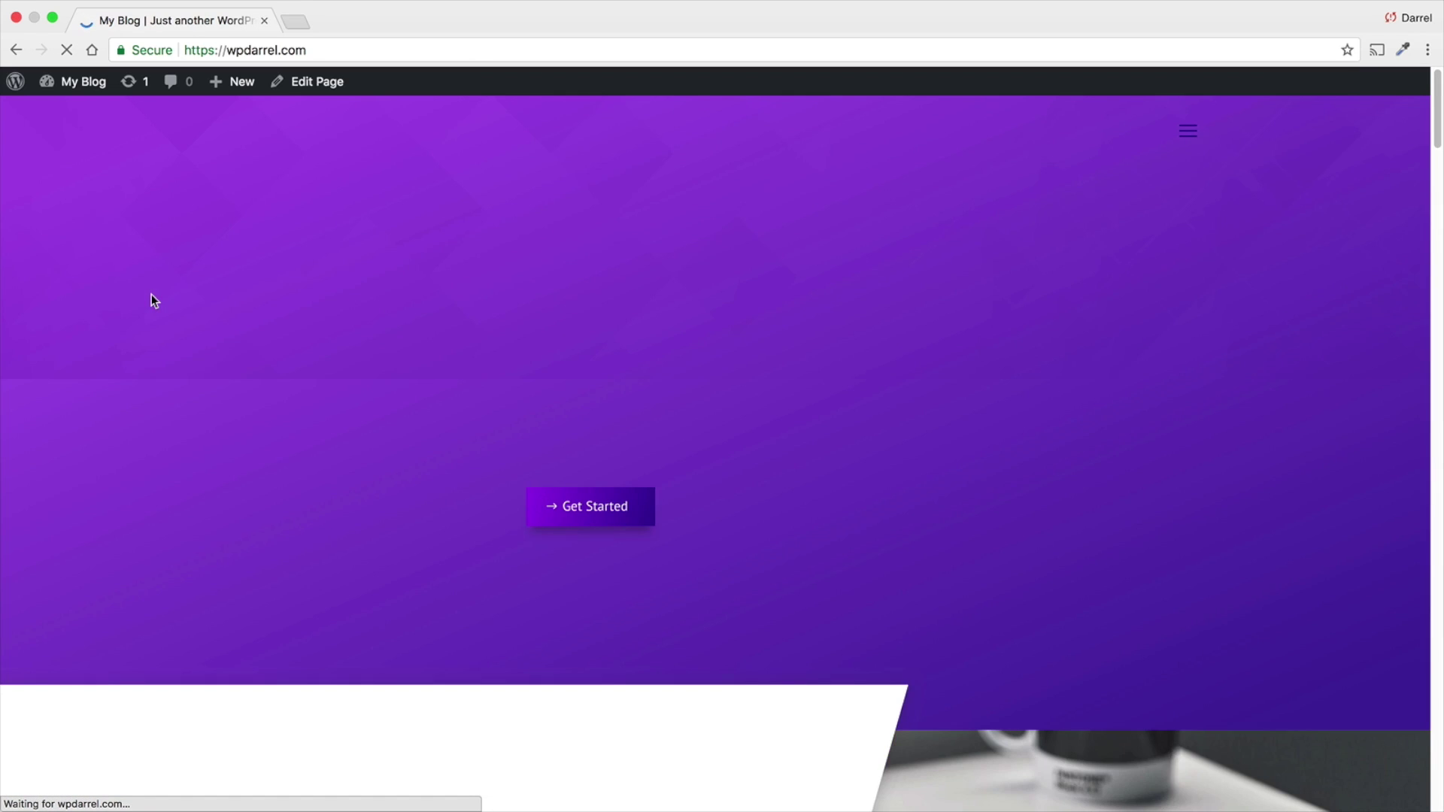
scroll(865, 421, "down", 15)
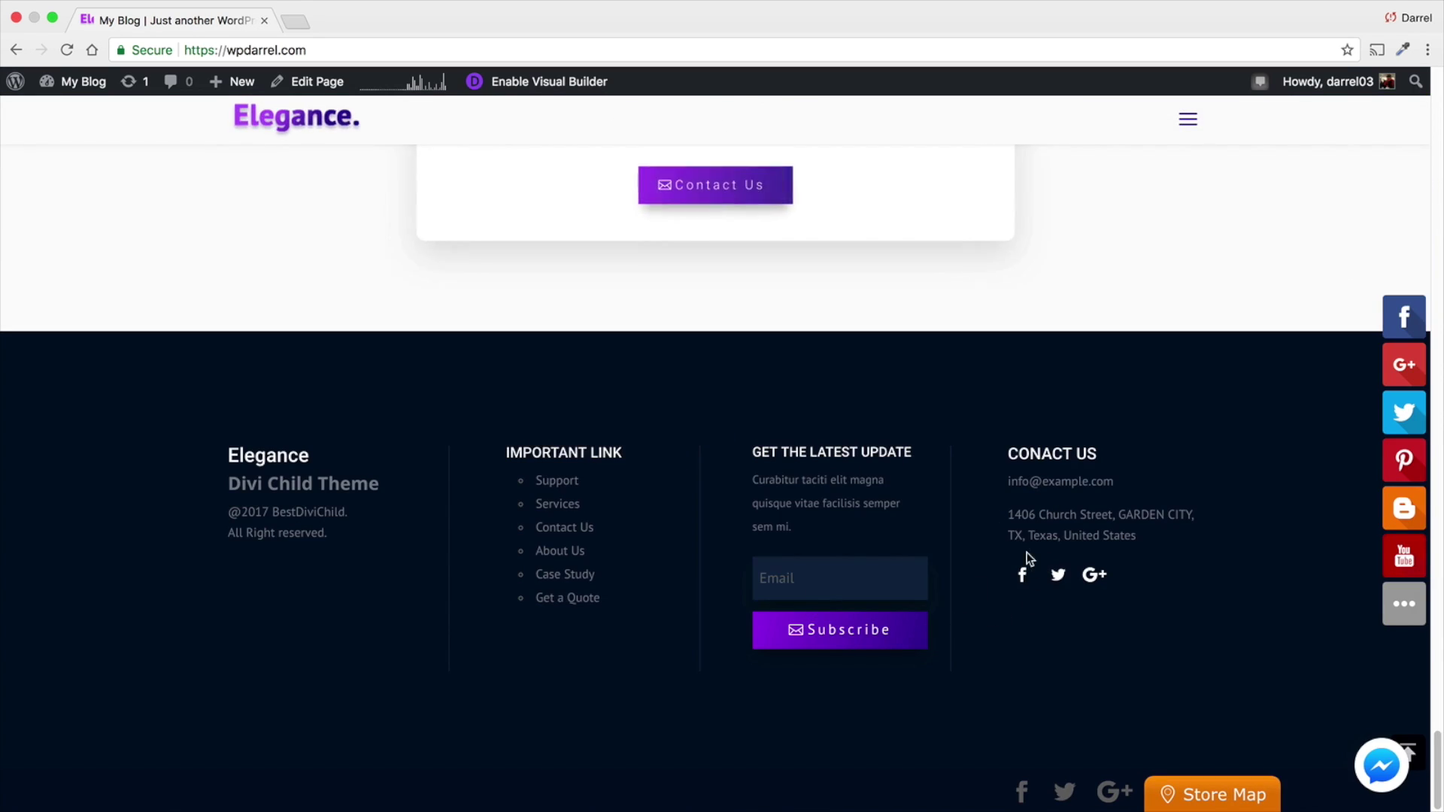
scroll(1012, 547, "up", 15)
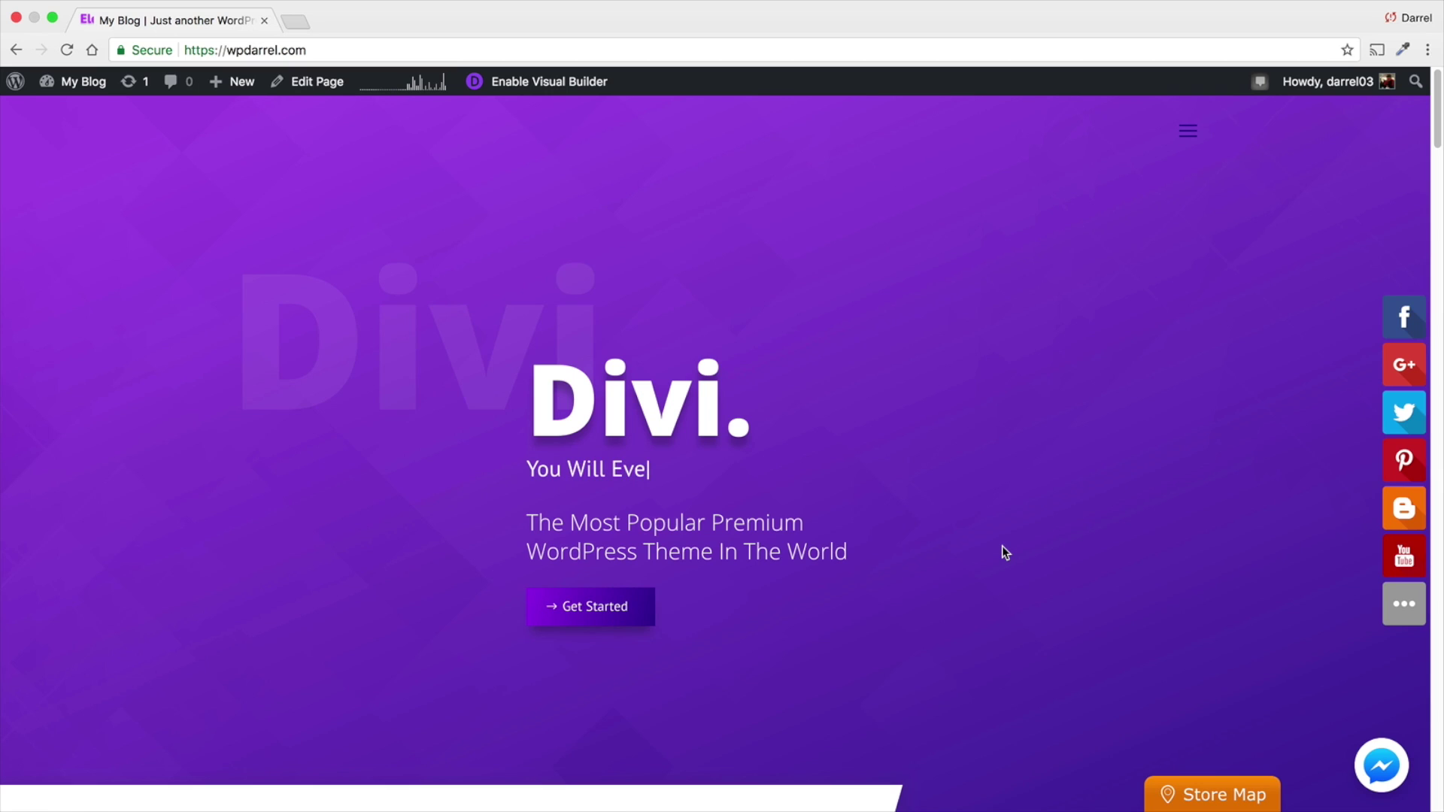